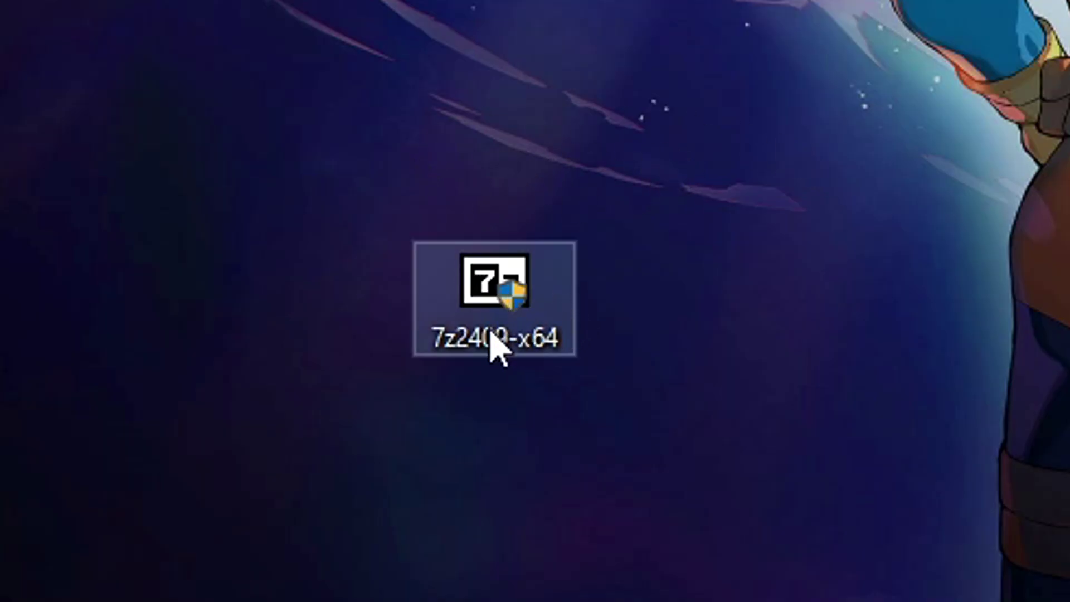
Install 7-Zip 24.09 (x64) to C:\Program Files\7-Zip\ and delete the 7z2409-x64 installer from the desktop
mouse_move(498, 324)
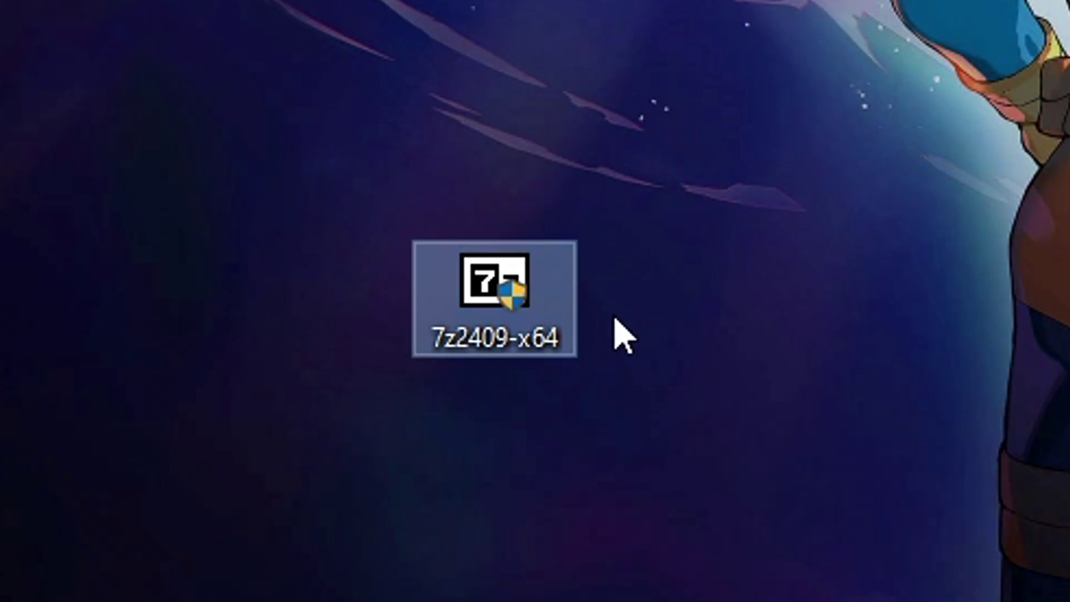
double_click(510, 329)
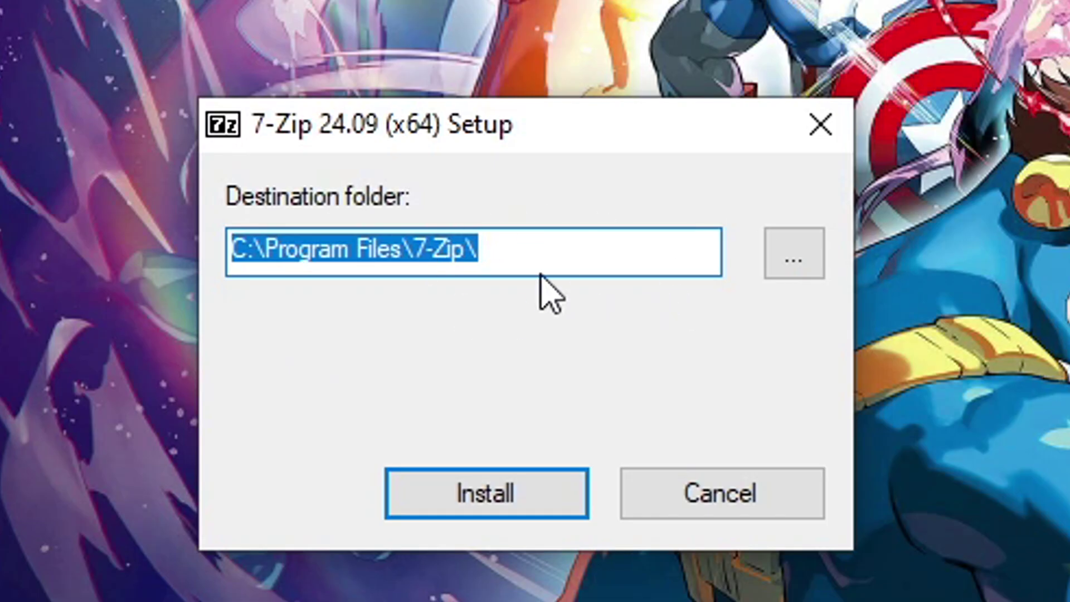
click(546, 254)
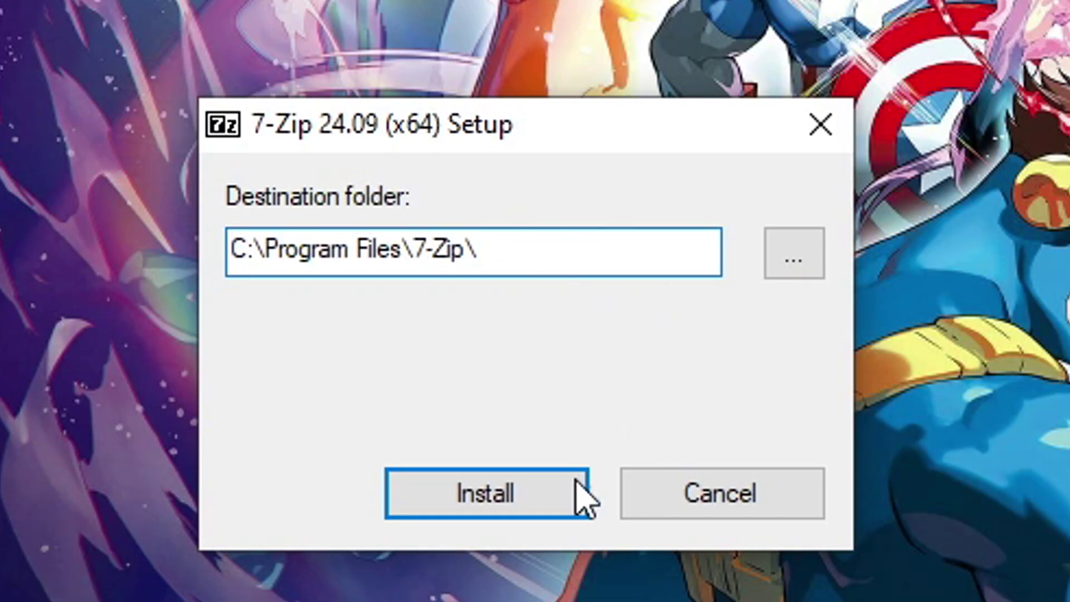
click(476, 500)
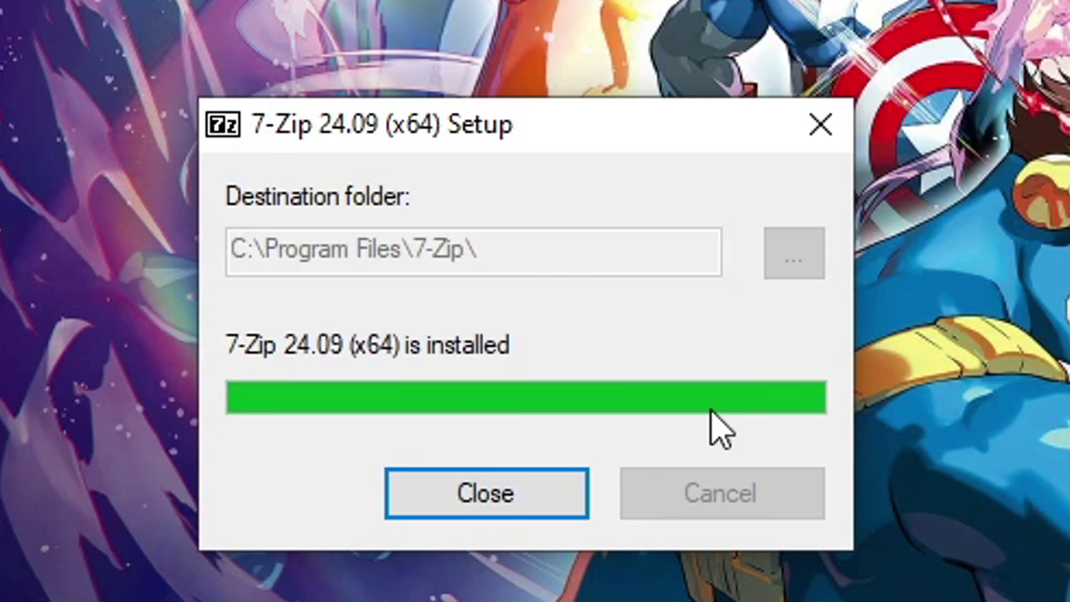
click(486, 507)
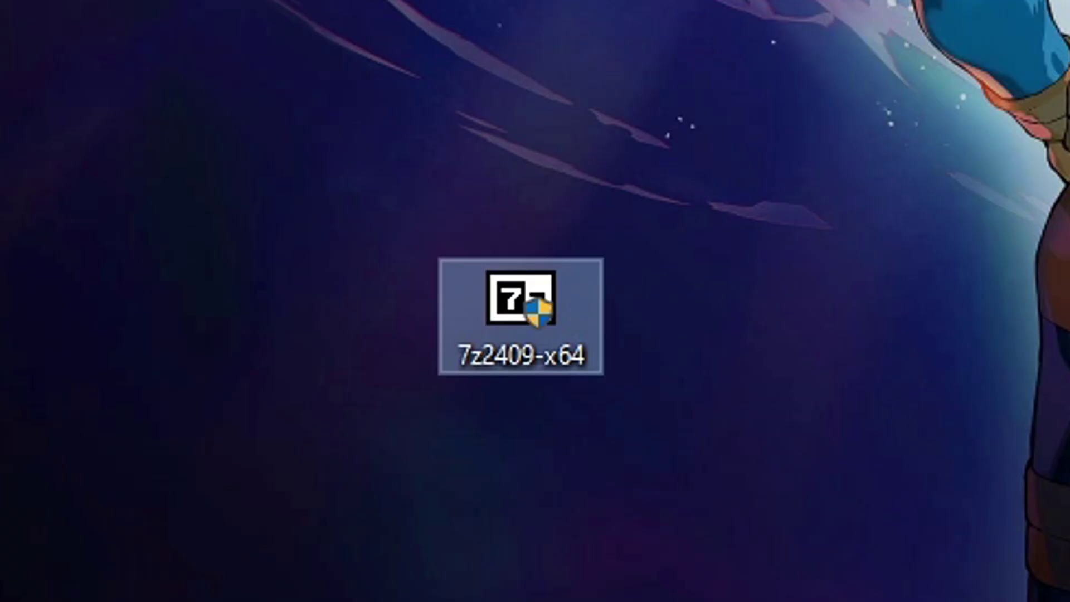
click(485, 315)
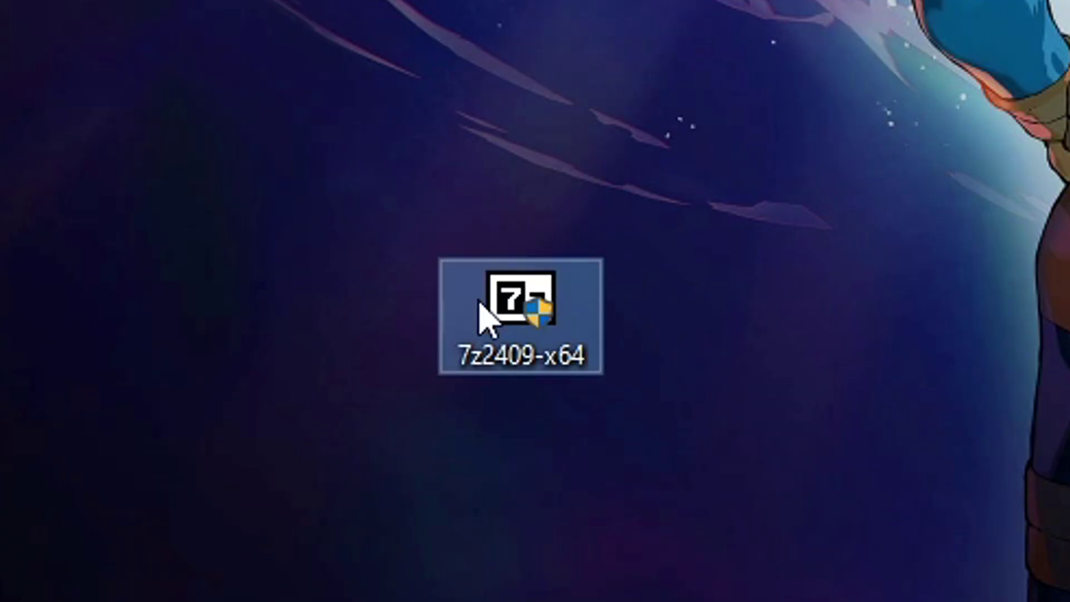
key(Delete)
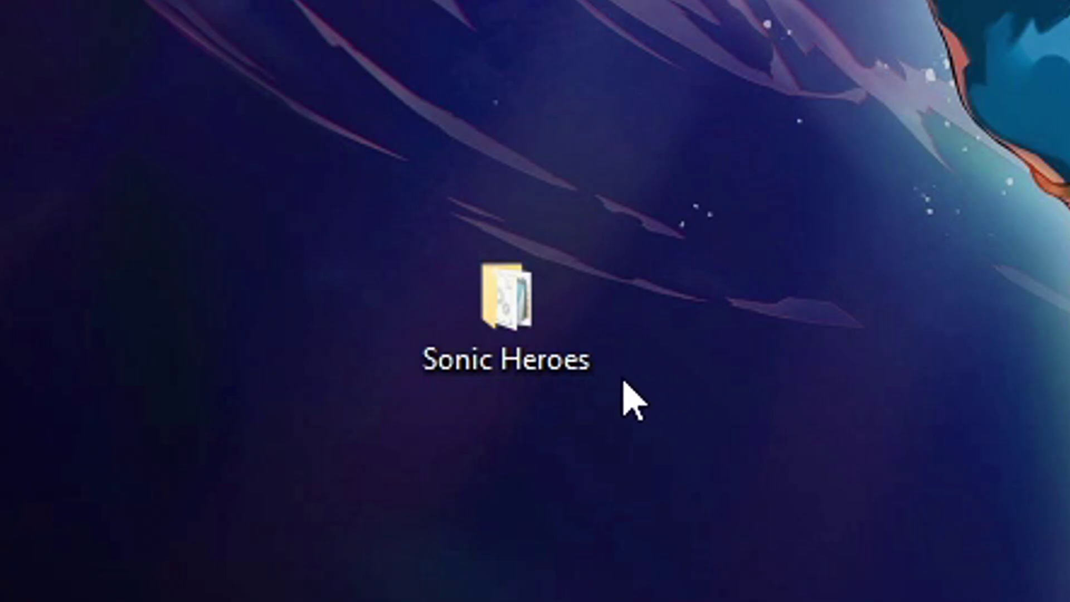
Open the Sonic Heroes folder on the desktop and look over the game files it contains
click(568, 344)
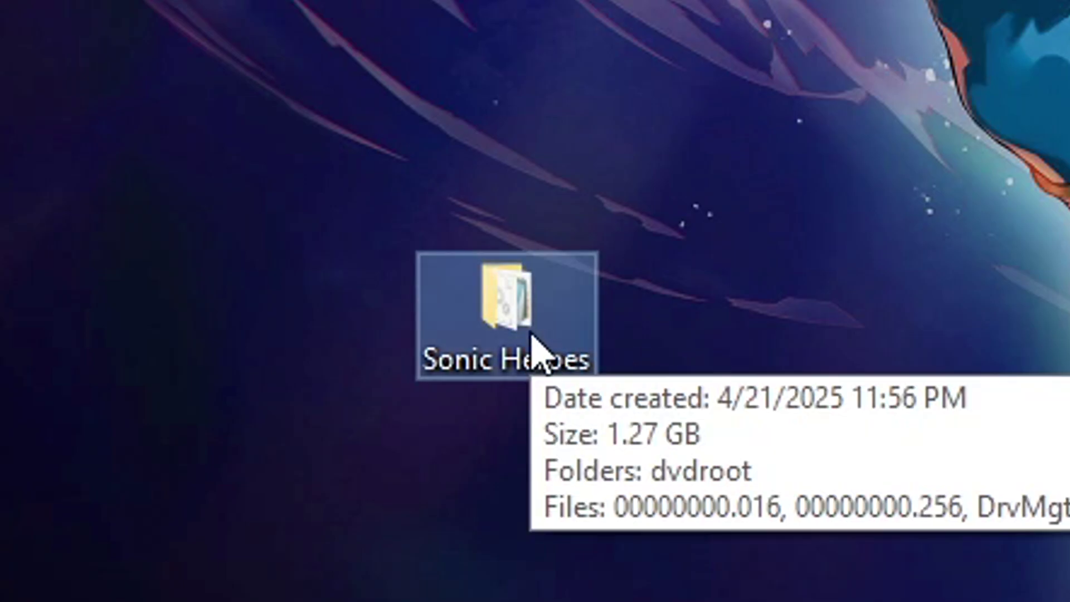
double_click(548, 315)
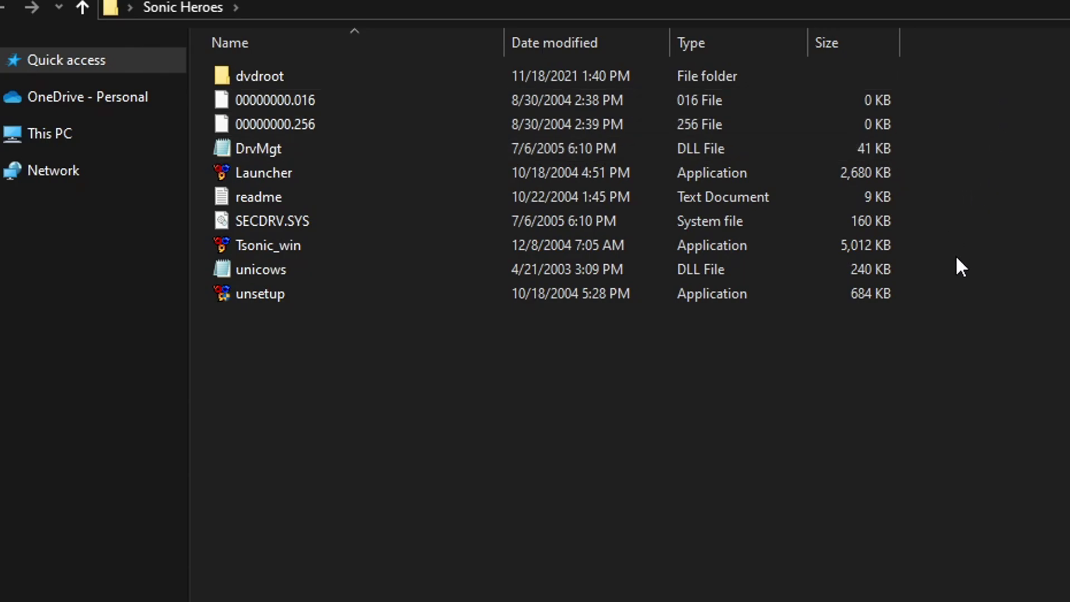
drag(990, 307, 854, 90)
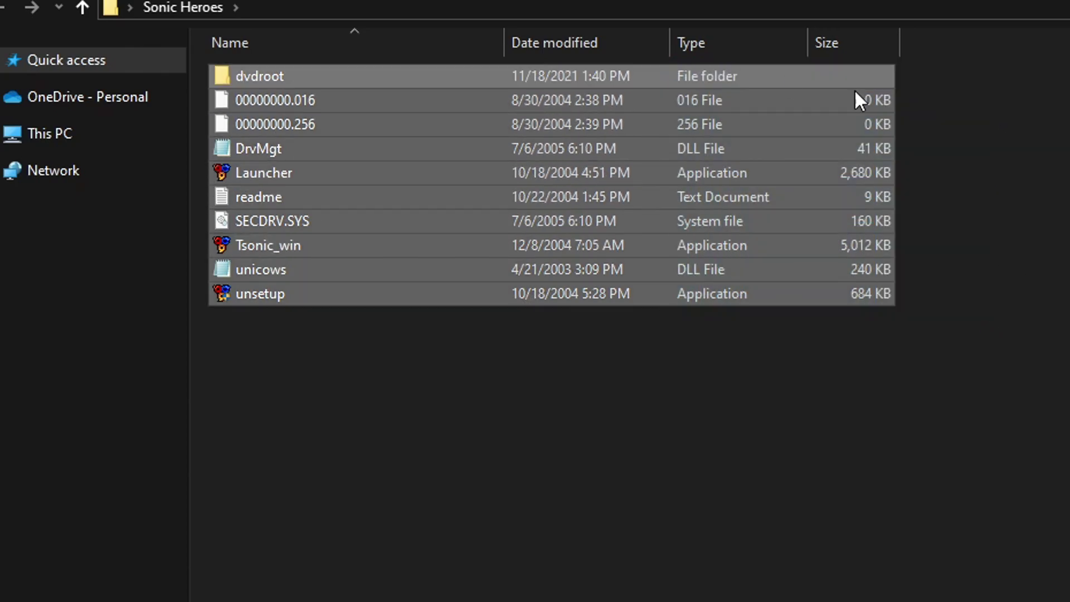
click(982, 214)
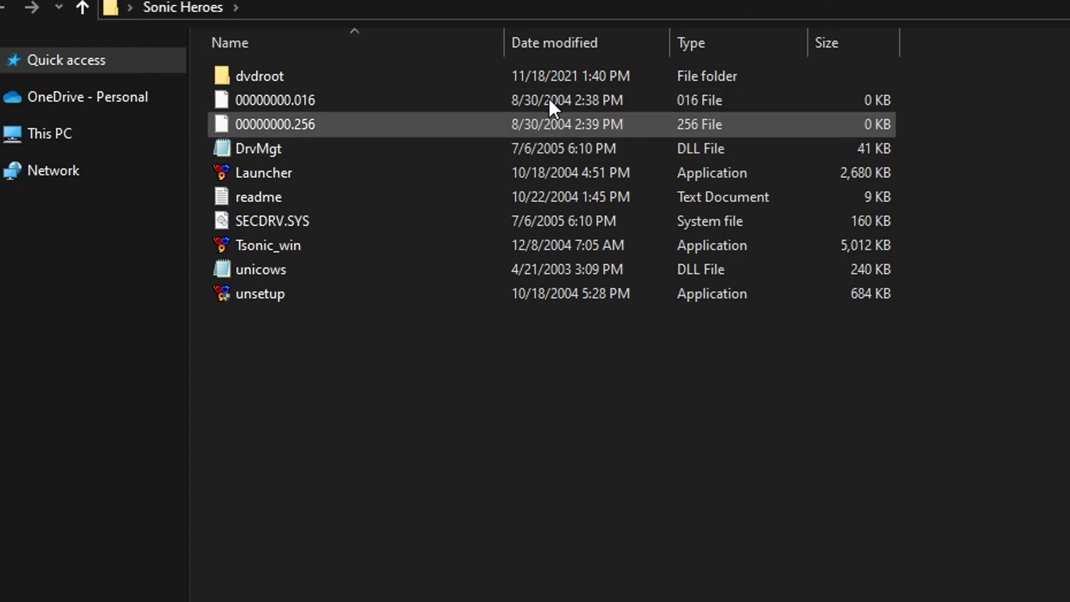
drag(975, 89, 1020, 277)
click(1025, 279)
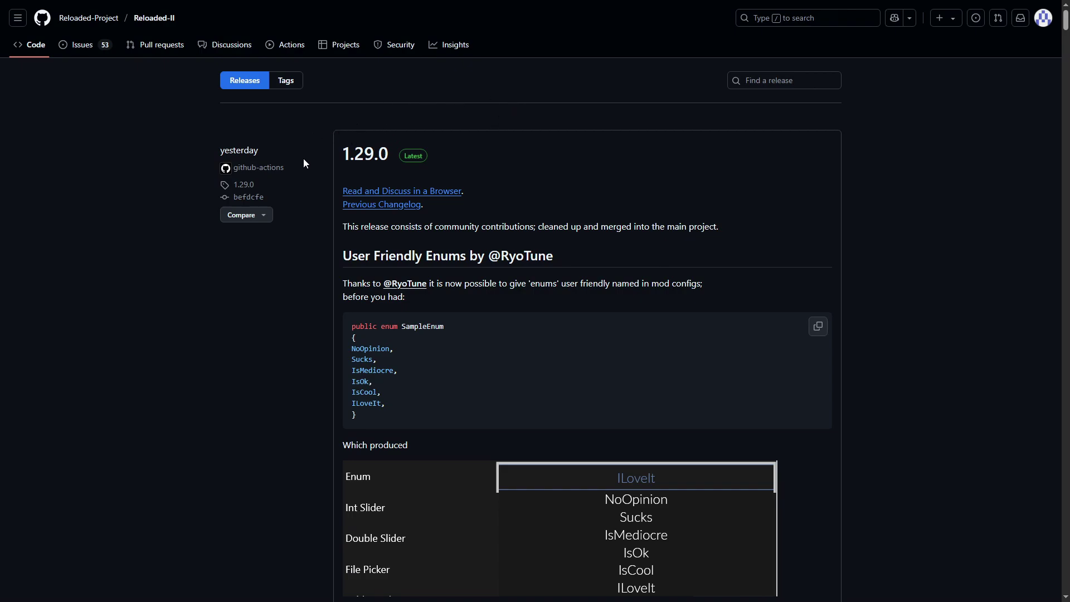
Find the downloadable assets of the Reloaded-II 1.29.0 release on its GitHub releases page in the browser
scroll(309, 163, down, 18)
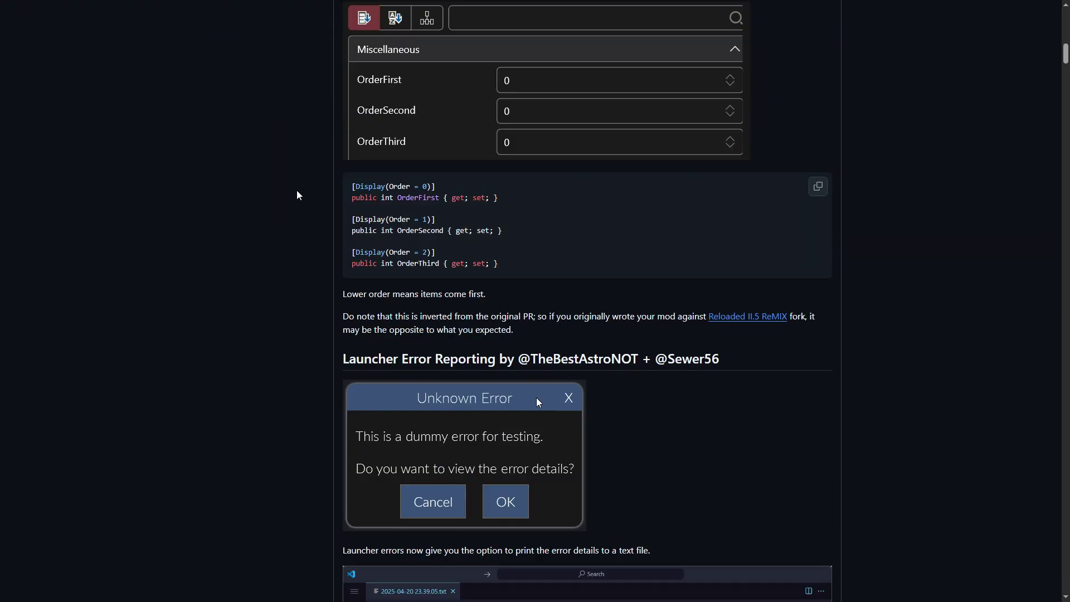
scroll(297, 192, down, 20)
scroll(293, 193, down, 10)
scroll(334, 168, up, 1)
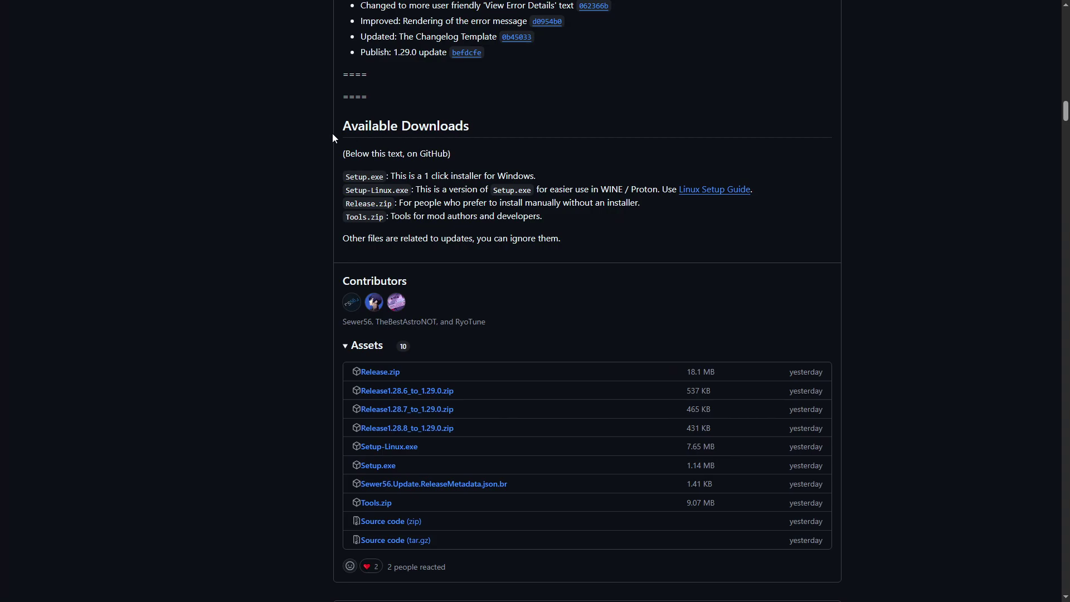
scroll(427, 167, down, 2)
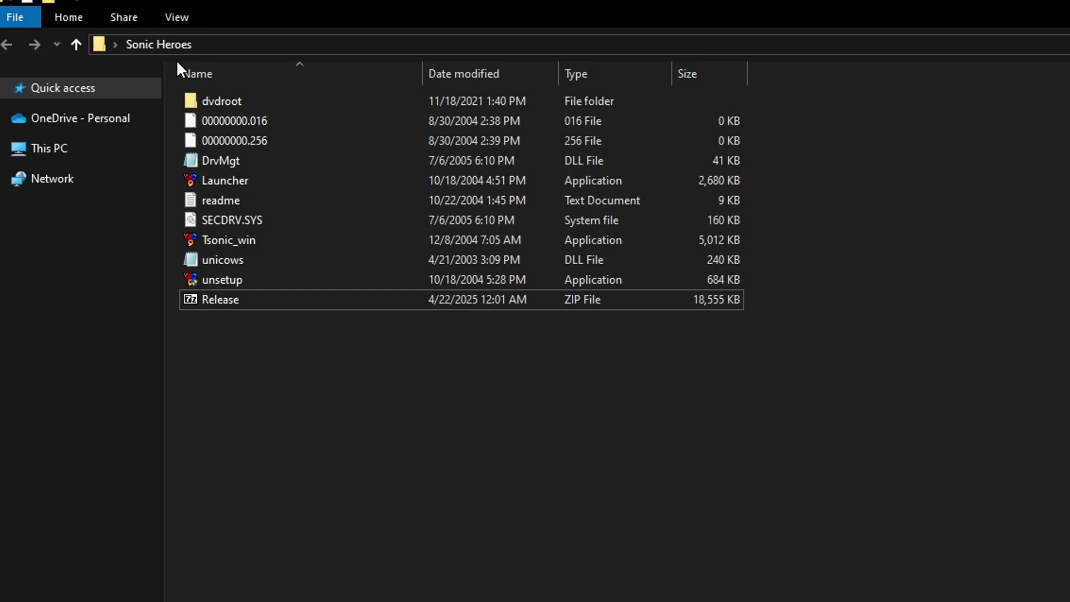
Extract the Release ZIP in the Sonic Heroes folder with 7-Zip into its own Release subfolder
click(235, 300)
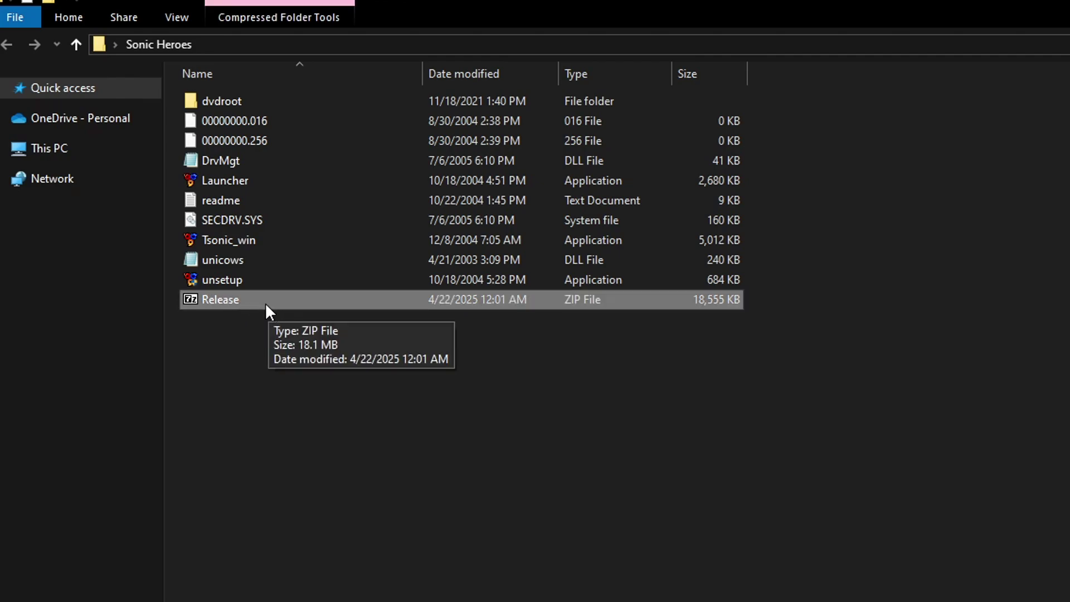
right_click(265, 303)
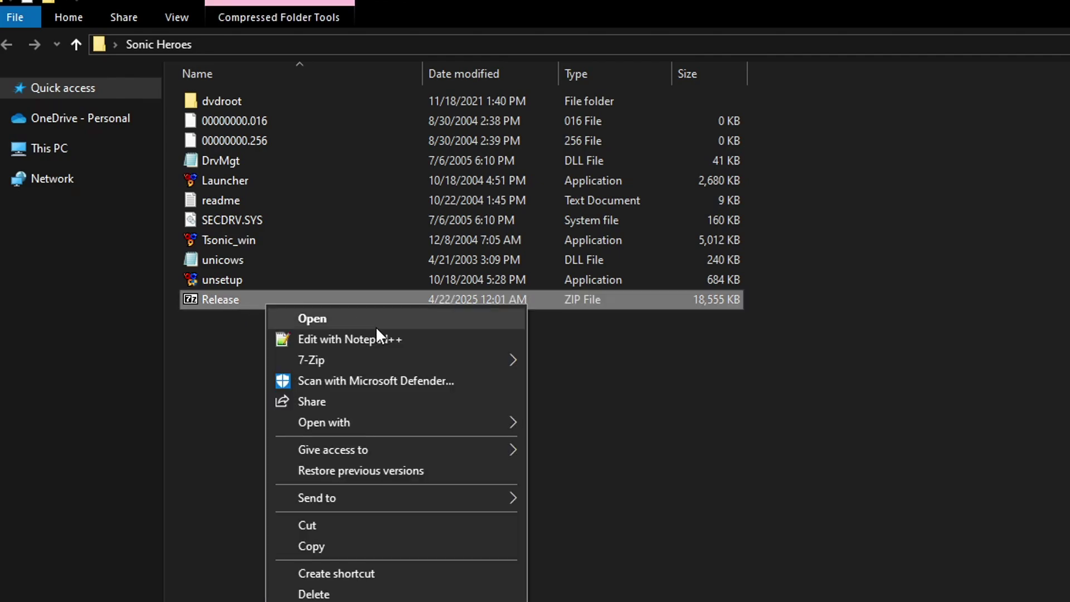
mouse_move(336, 354)
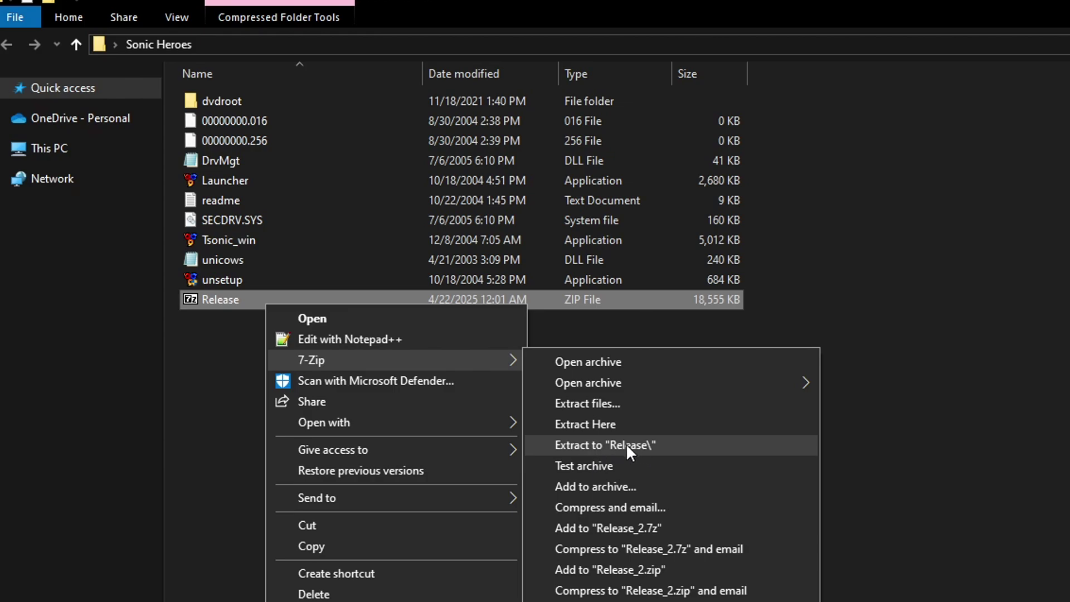
click(667, 446)
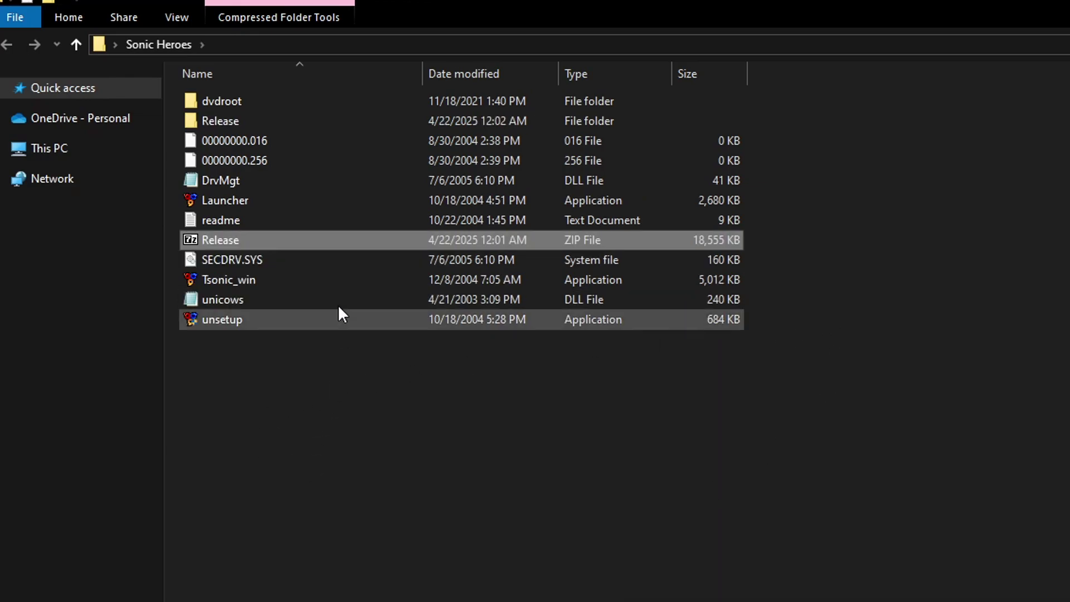
Delete the Release ZIP file from the Sonic Heroes folder, keeping the extracted Release folder
click(227, 119)
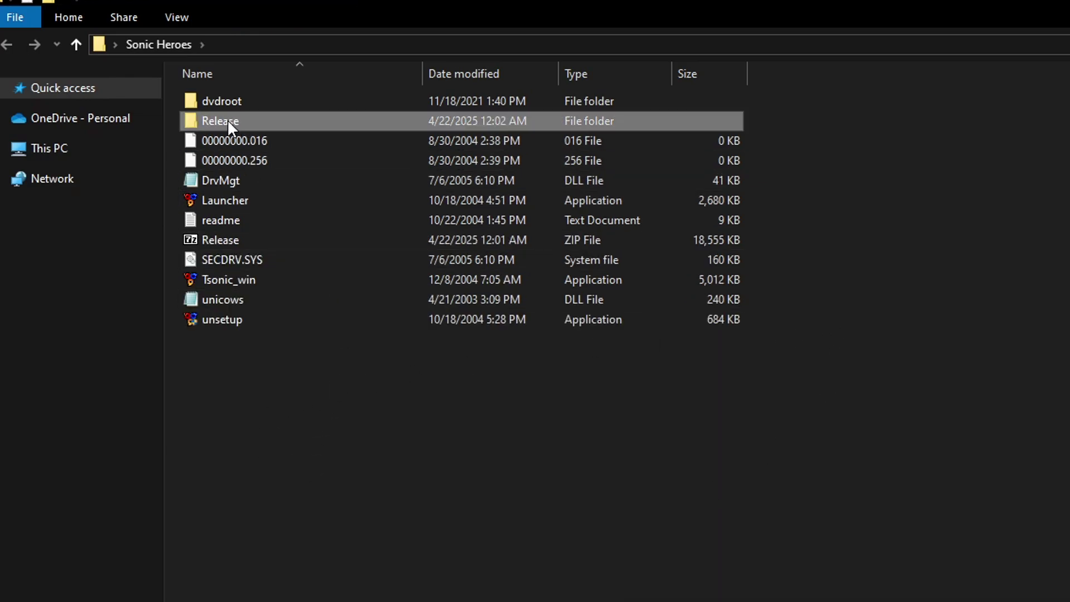
click(232, 239)
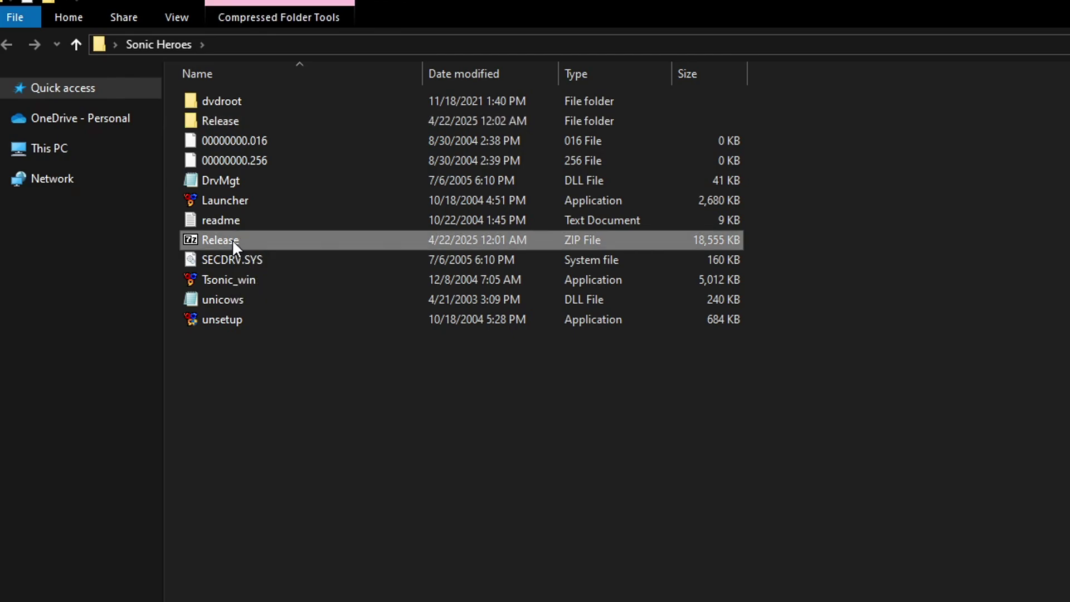
key(Delete)
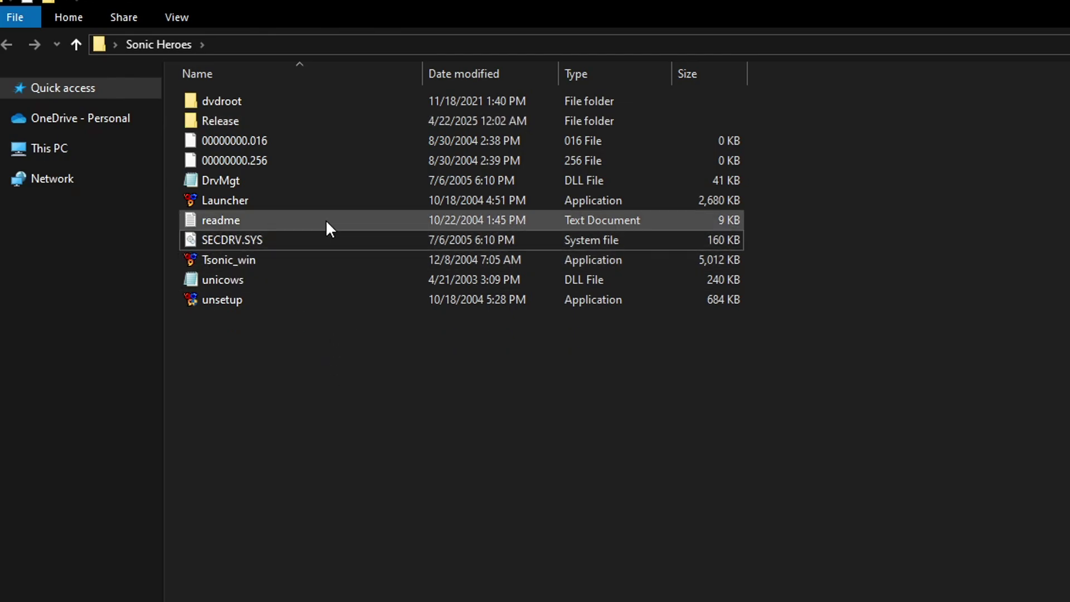
Open the extracted Release folder and launch the Reloaded-II application
click(282, 123)
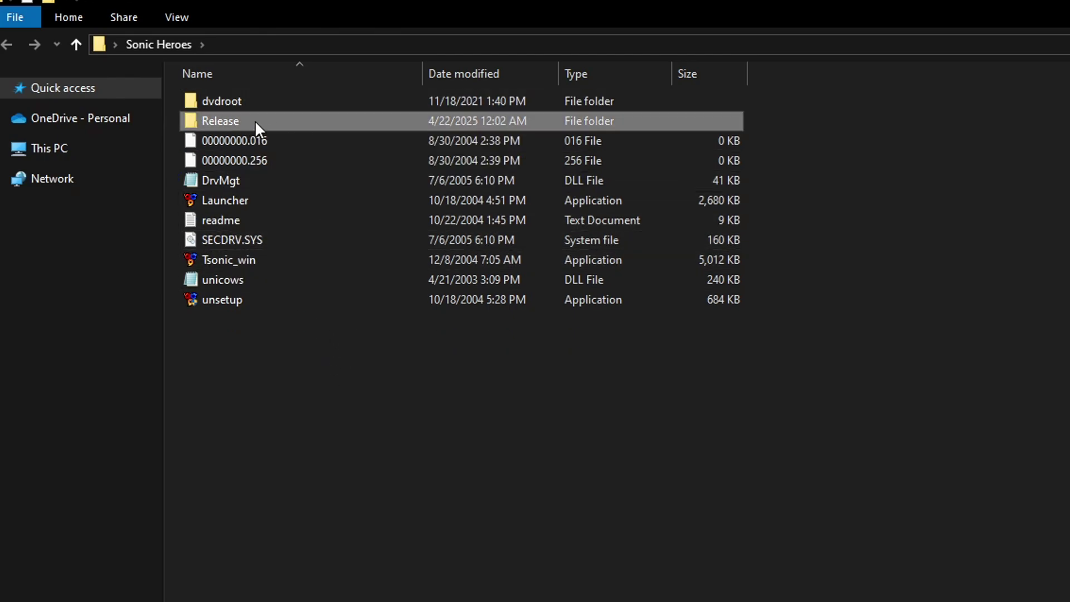
double_click(256, 120)
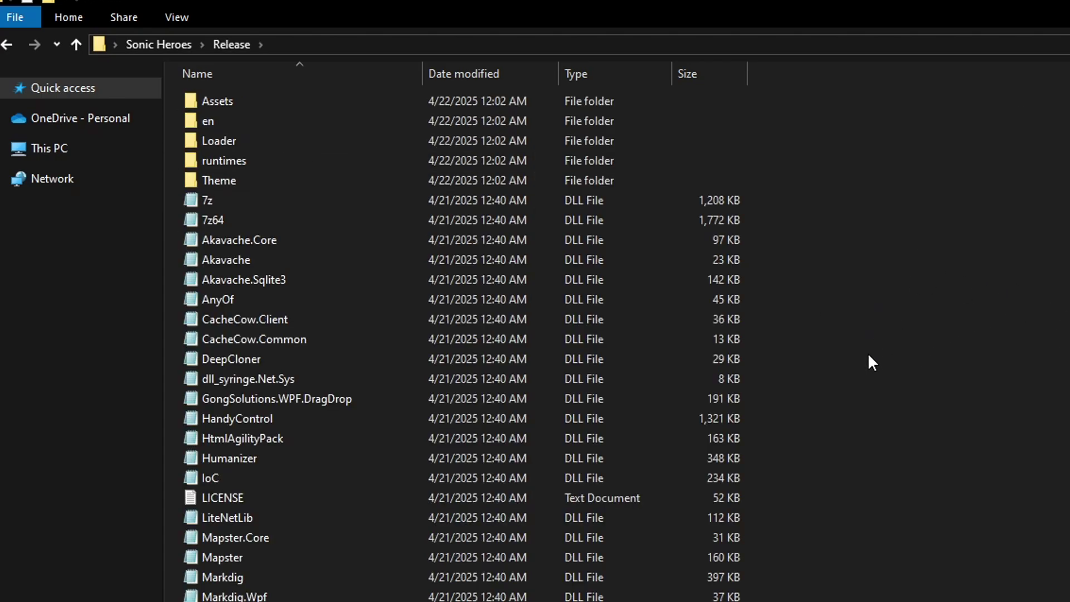
scroll(861, 349, down, 10)
scroll(862, 368, down, 9)
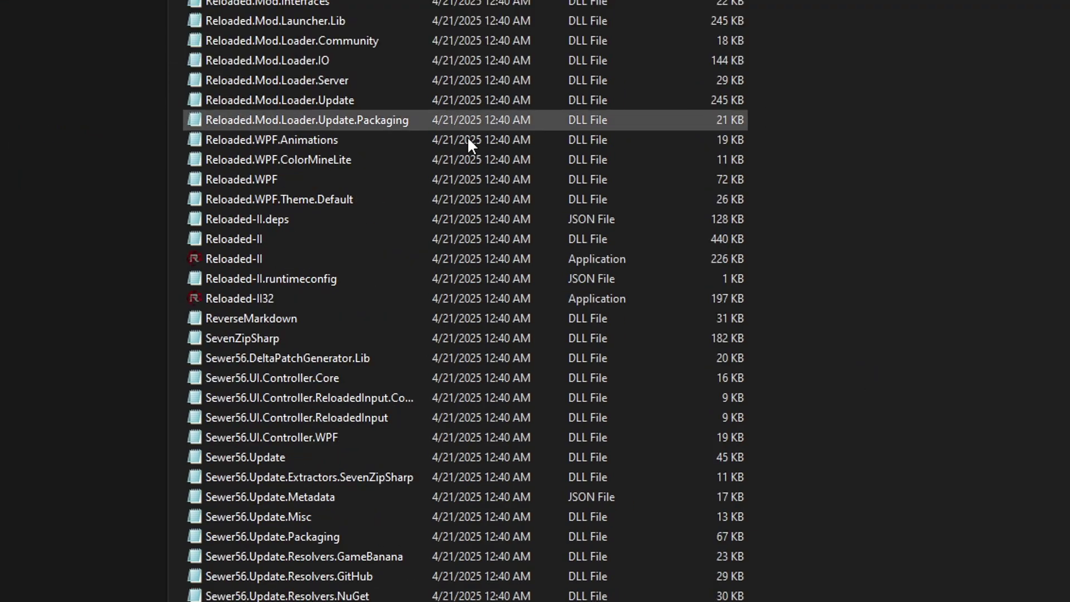
click(249, 263)
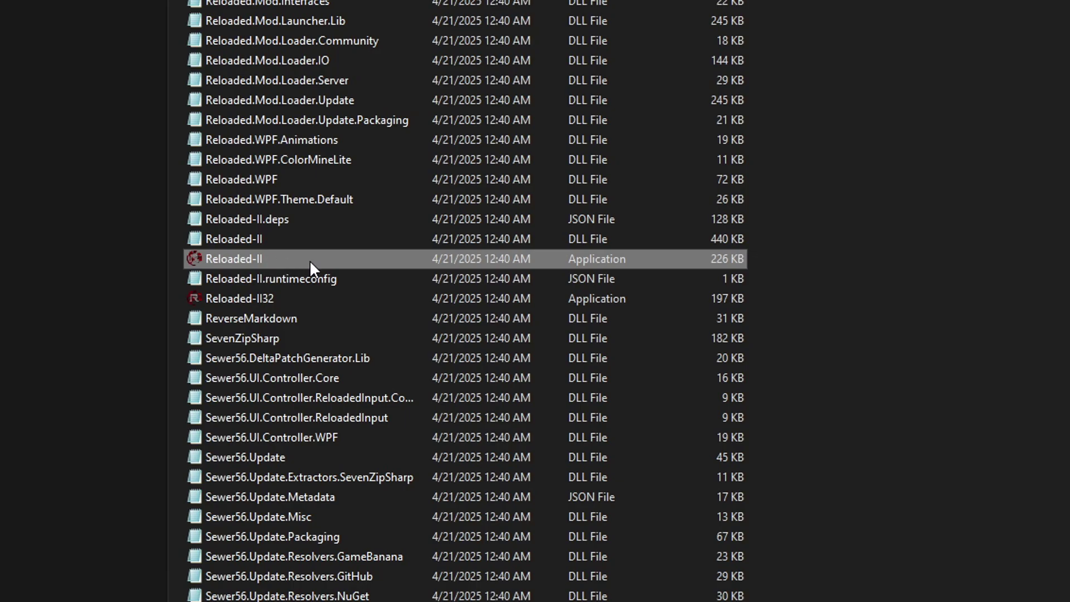
mouse_move(363, 263)
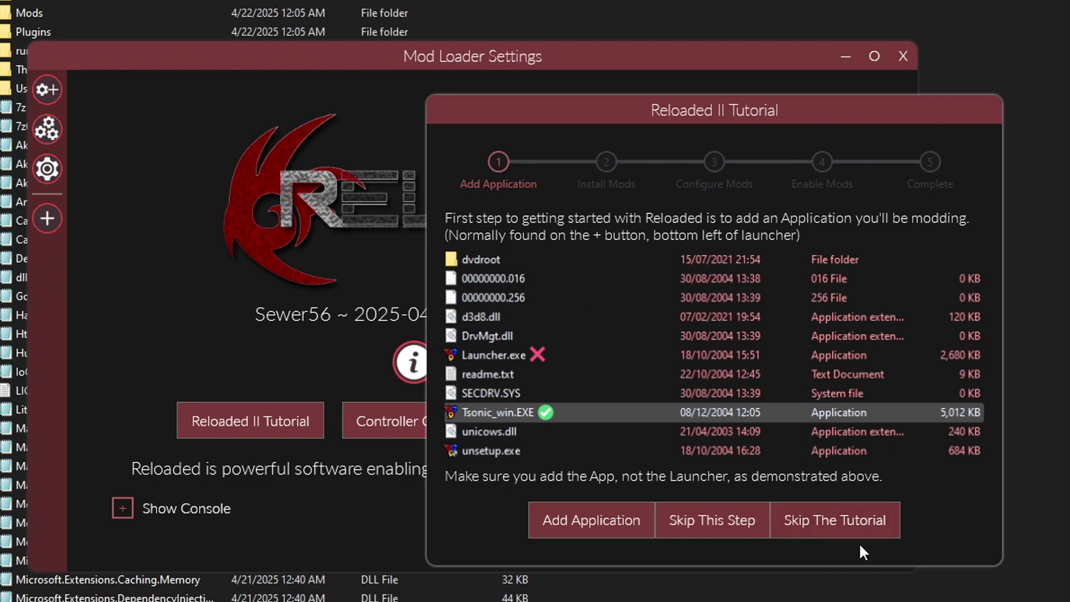
Skip the Reloaded II tutorial and add Tsonic_win from the Sonic Heroes folder as a new application
click(835, 522)
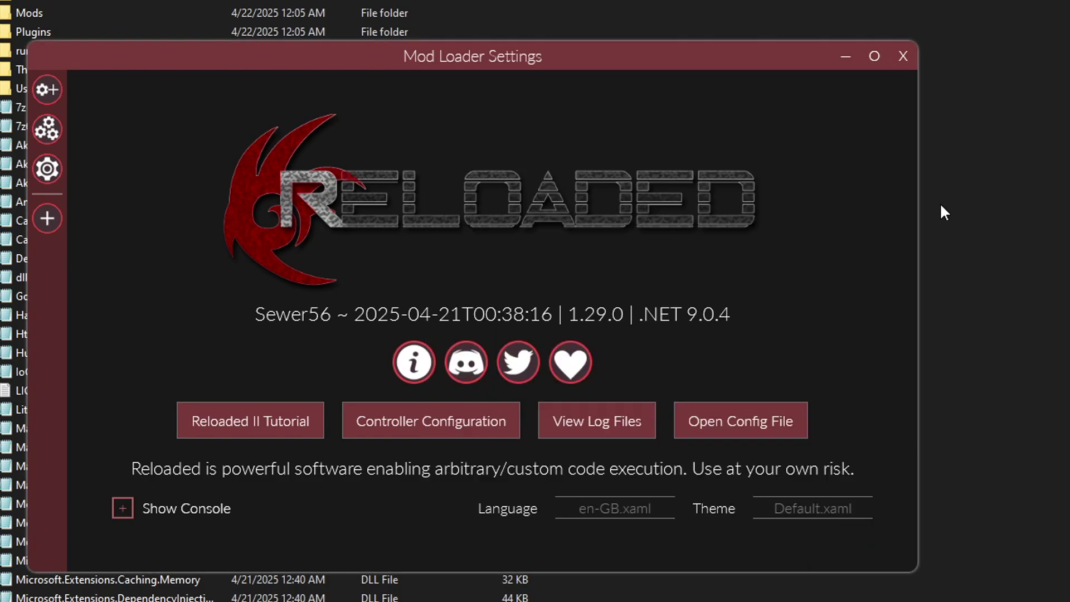
drag(473, 62, 673, 66)
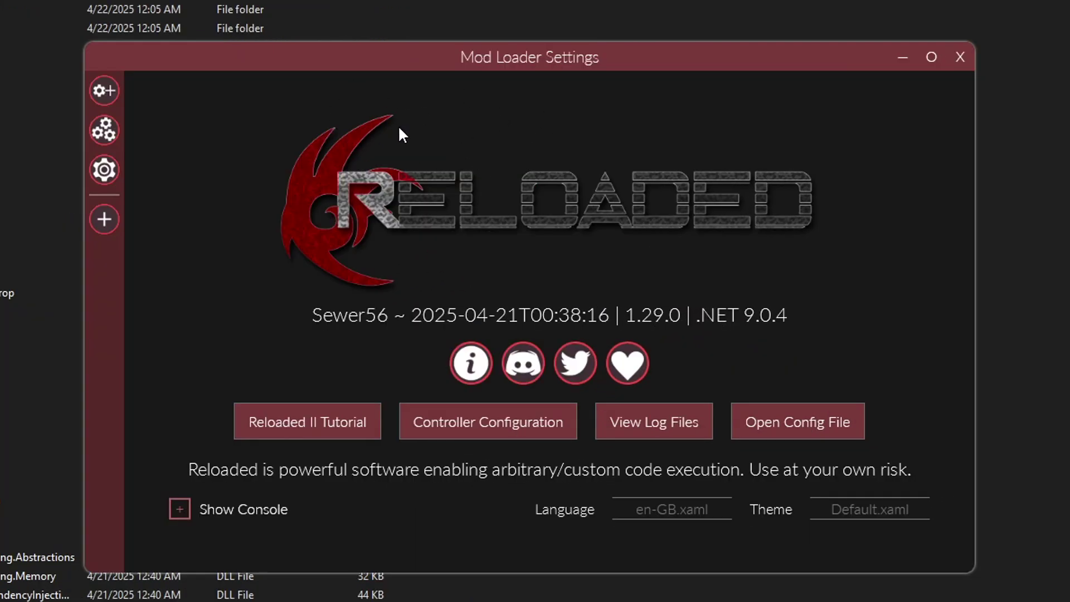
click(106, 222)
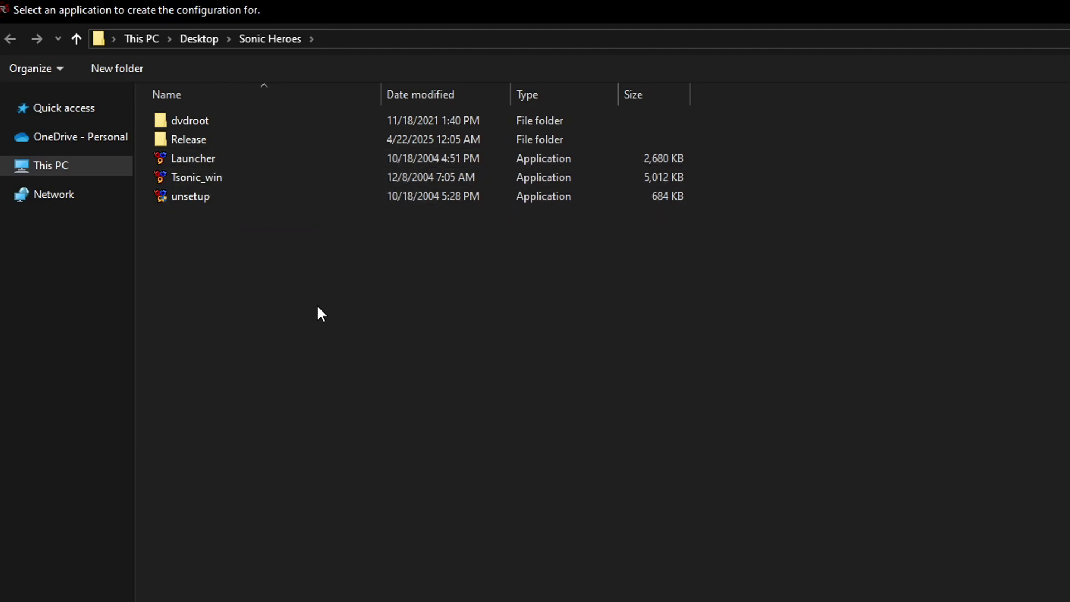
click(365, 196)
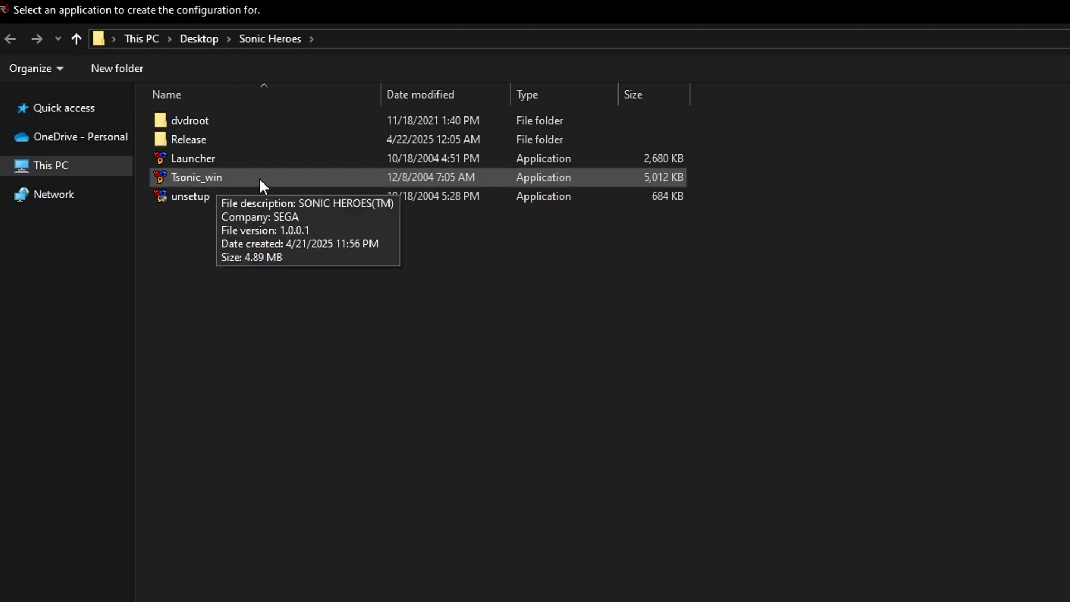
double_click(241, 177)
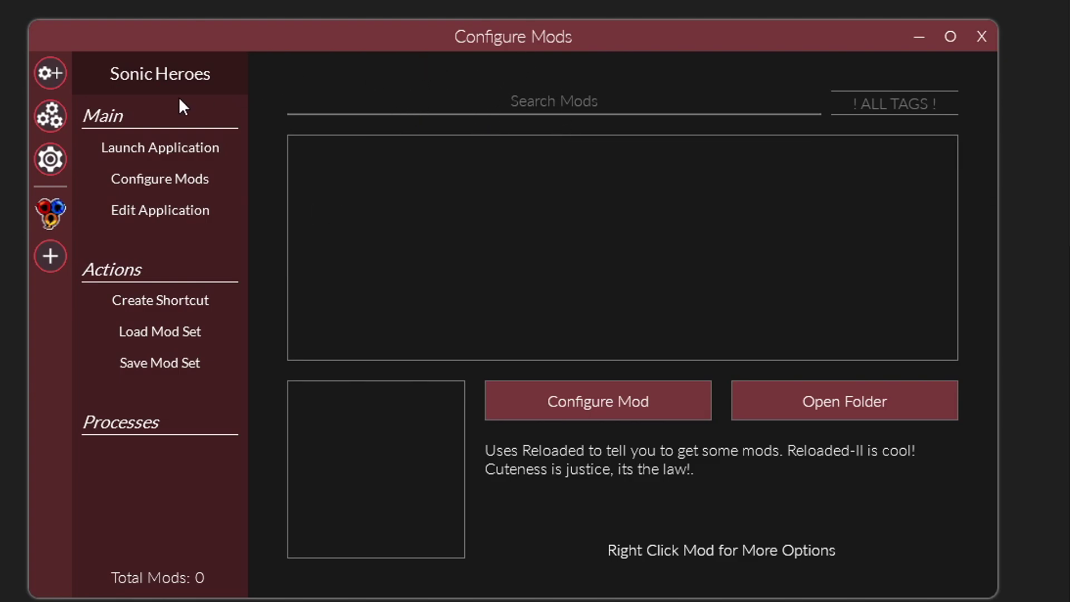
Open the mod download page in the launcher and browse the available mods
click(54, 75)
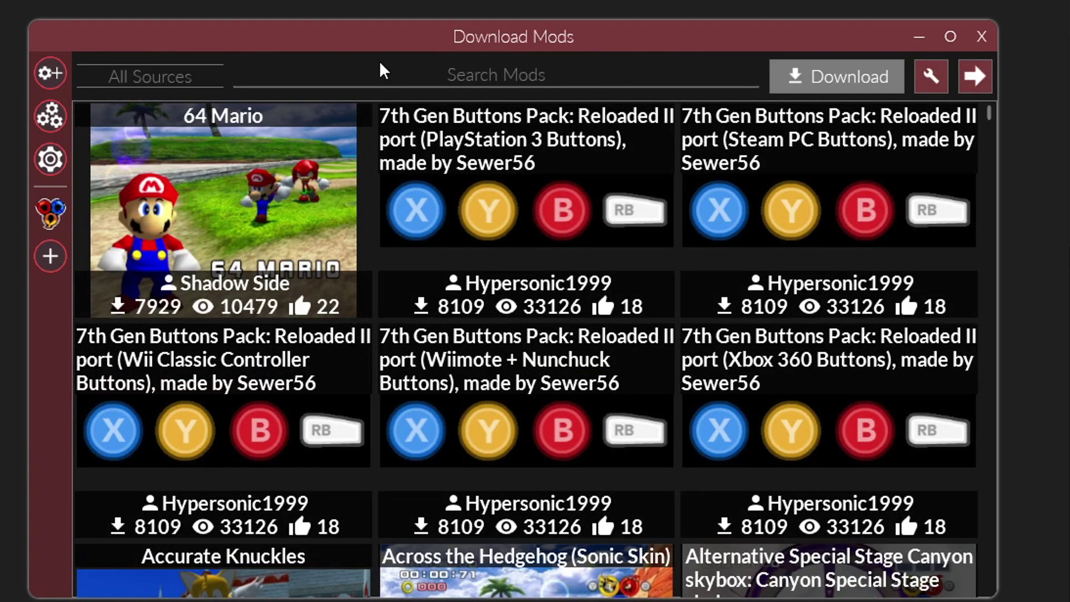
scroll(546, 292, down, 3)
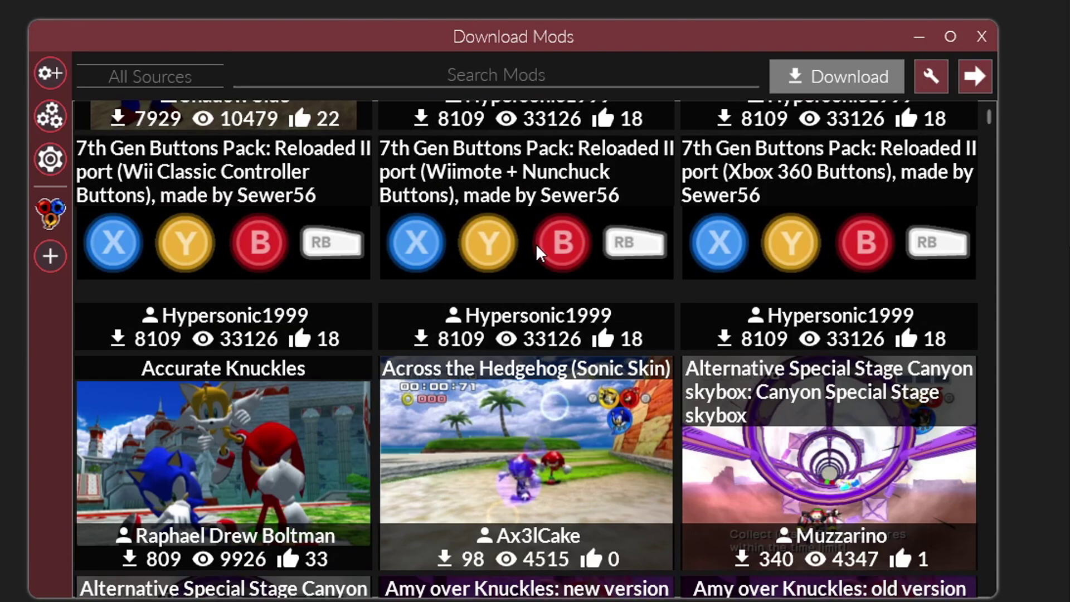
scroll(492, 272, up, 3)
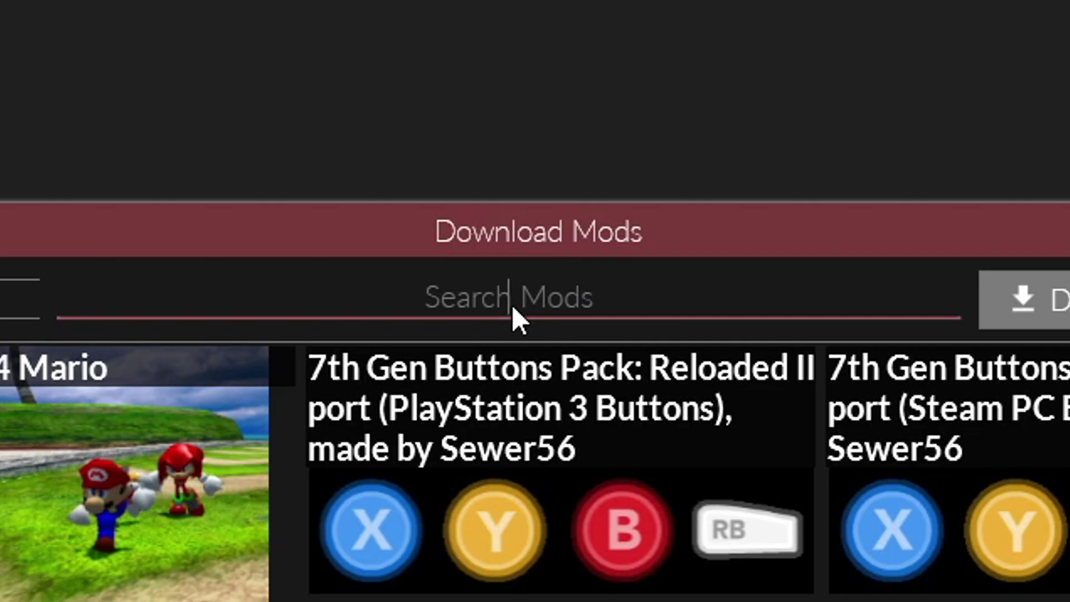
Search the downloadable mods for "essentials" and download SH Essentials: Graphics
text(esse)
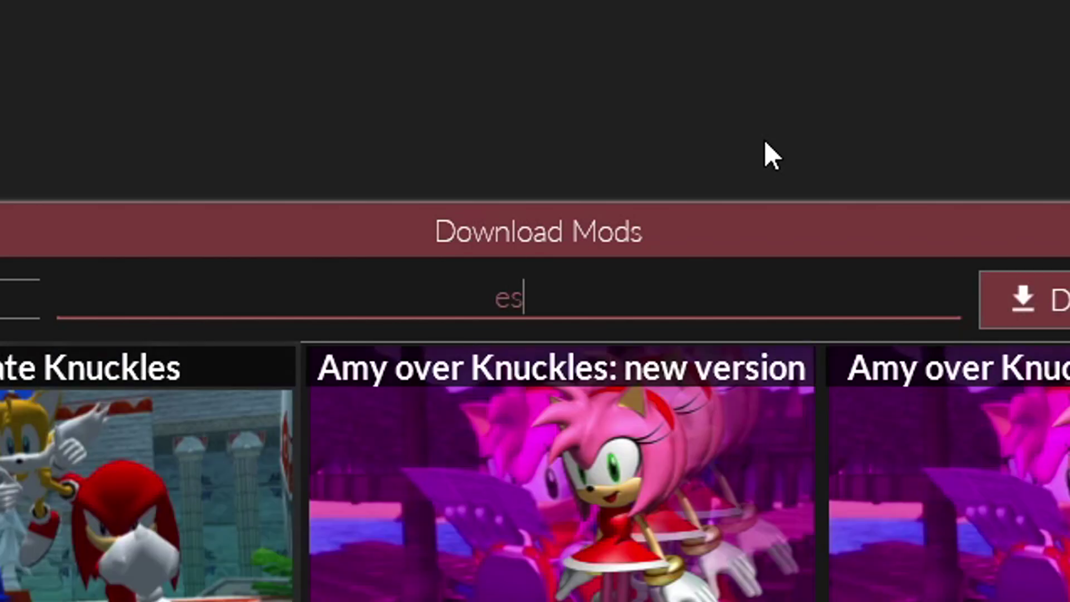
text(ntials)
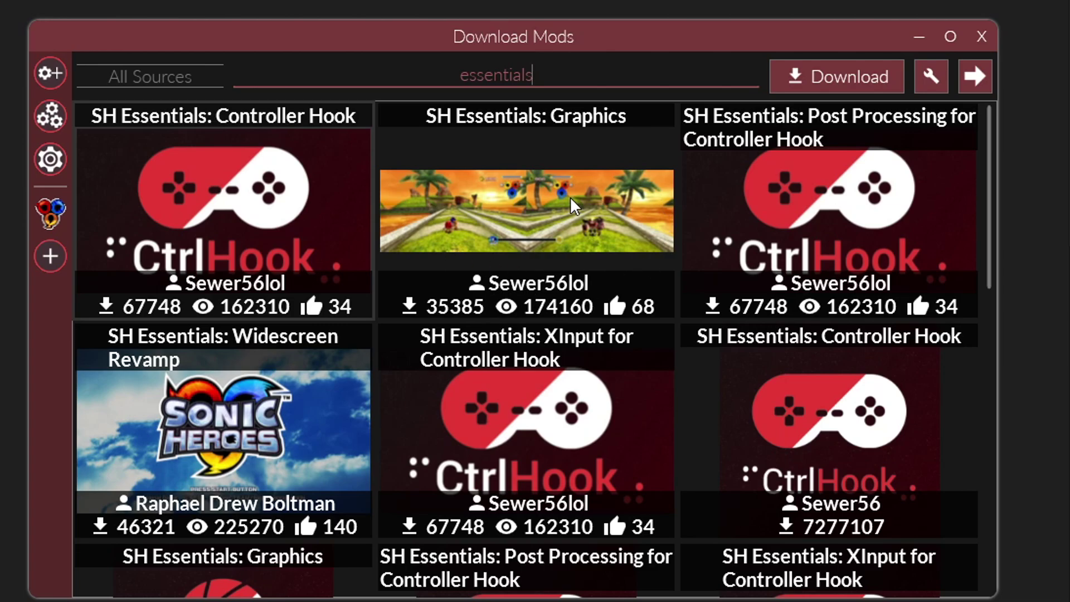
click(520, 209)
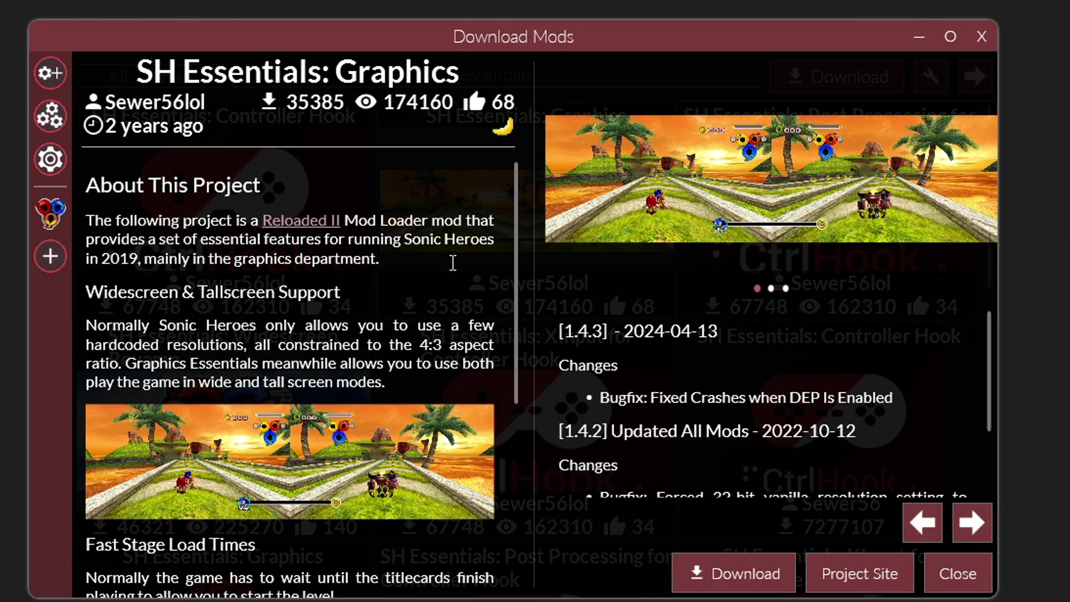
scroll(527, 241, down, 2)
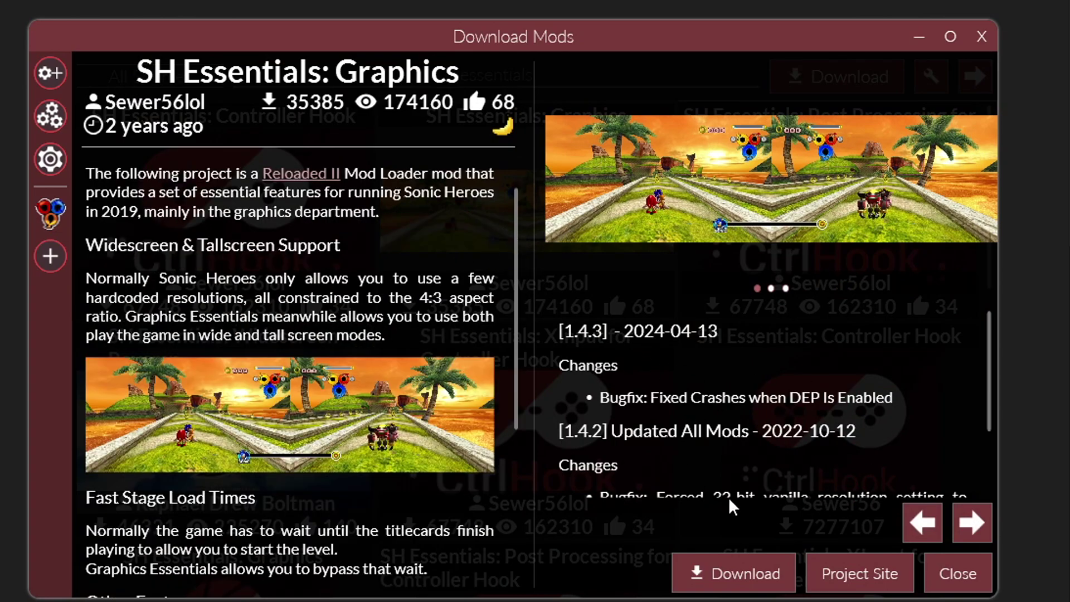
click(744, 580)
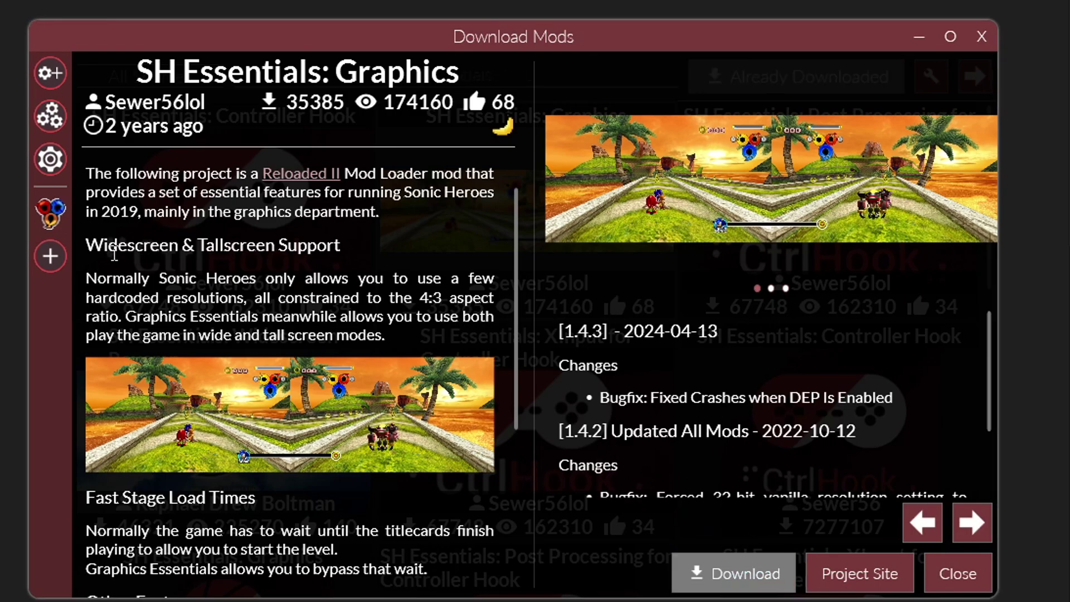
Enable SH Essentials: Graphics in the Sonic Heroes mod list and open its configuration in a maximized window
click(51, 216)
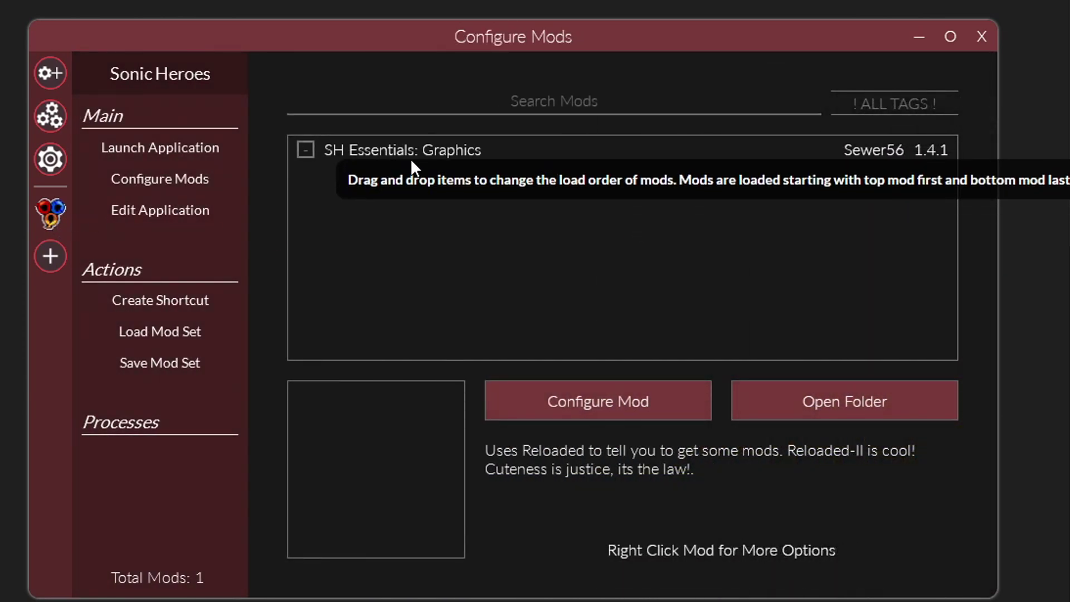
click(411, 158)
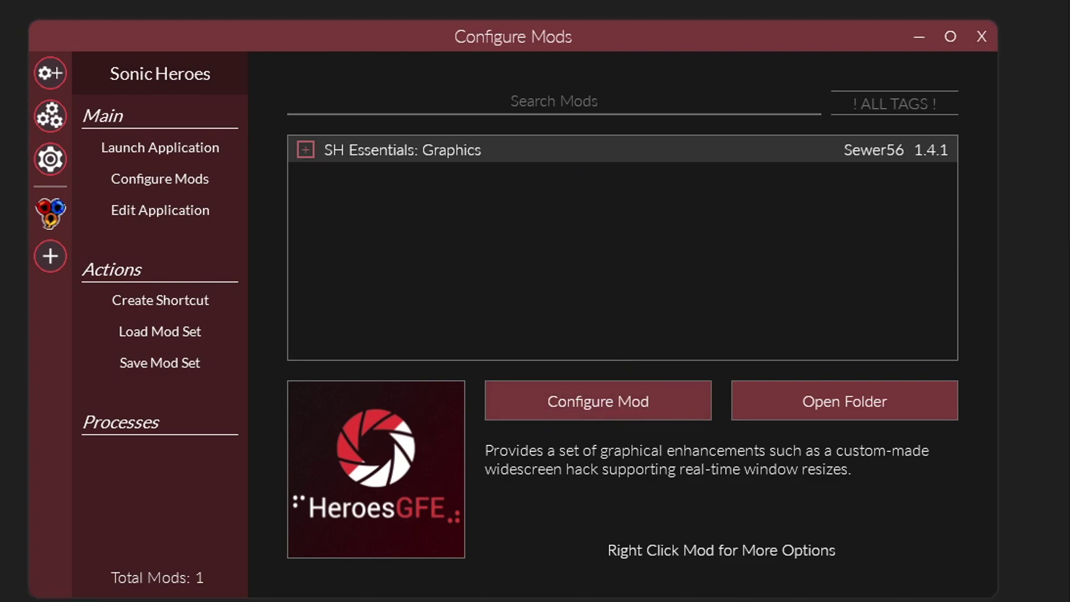
drag(413, 49, 527, 49)
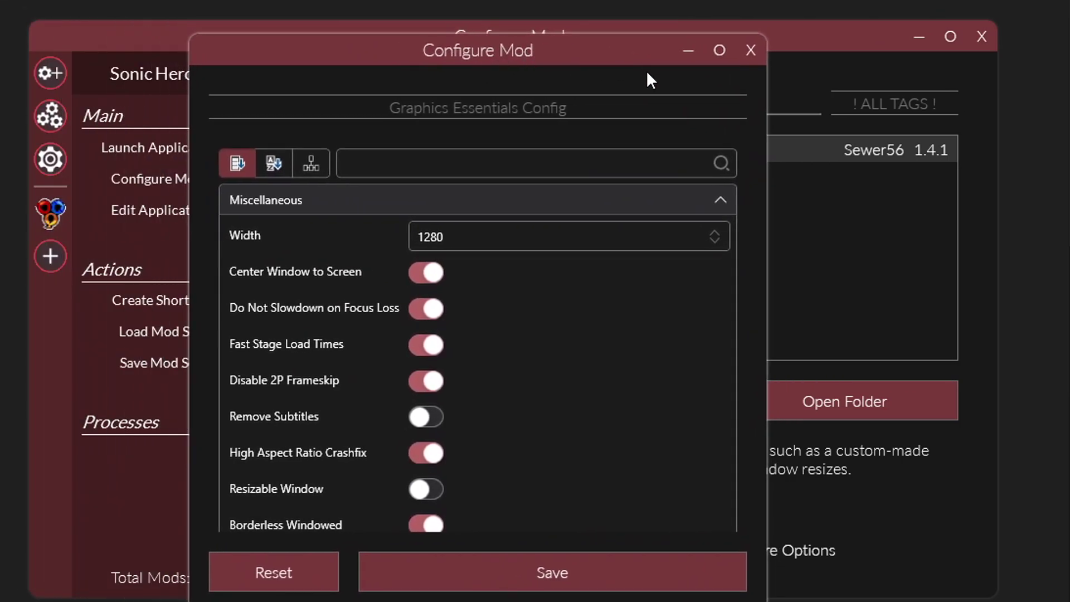
click(720, 50)
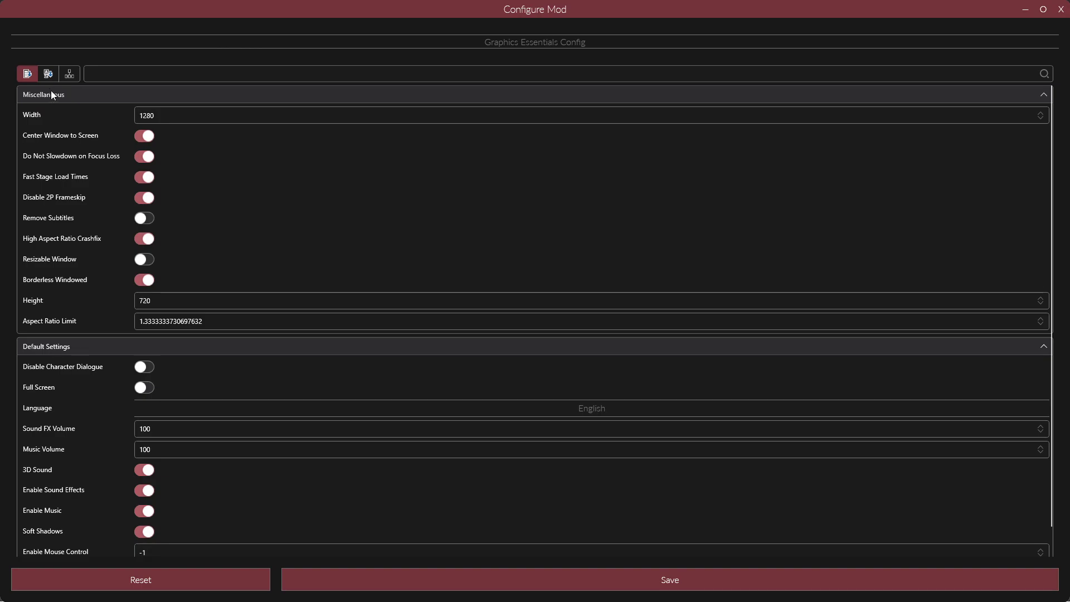
Examine the Miscellaneous and Default Settings options in the Graphics Essentials configuration
scroll(337, 192, down, 1)
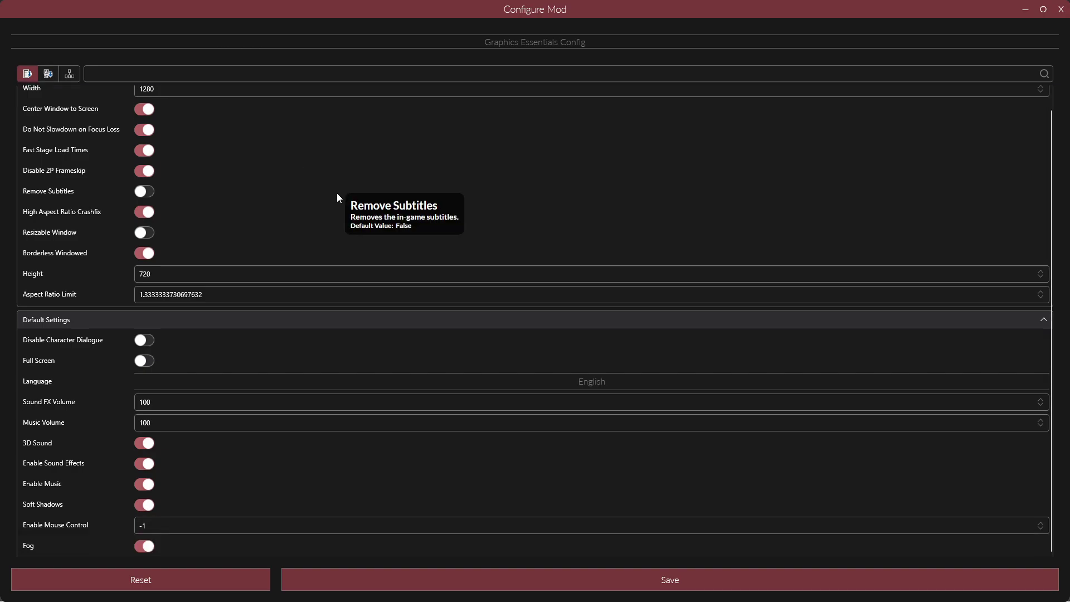
scroll(291, 421, up, 1)
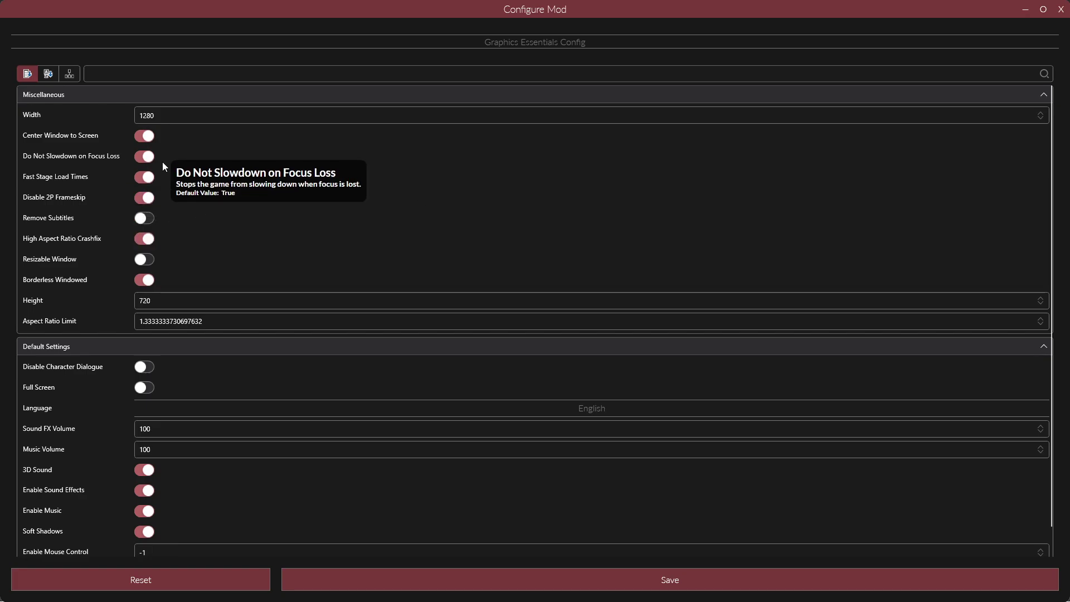
scroll(178, 212, down, 1)
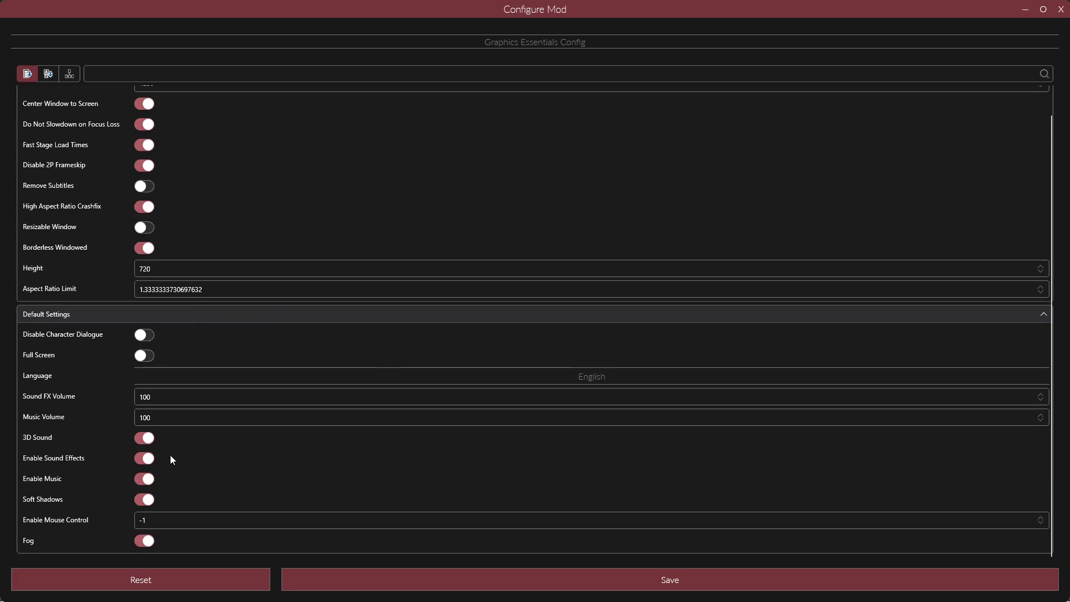
scroll(195, 470, up, 1)
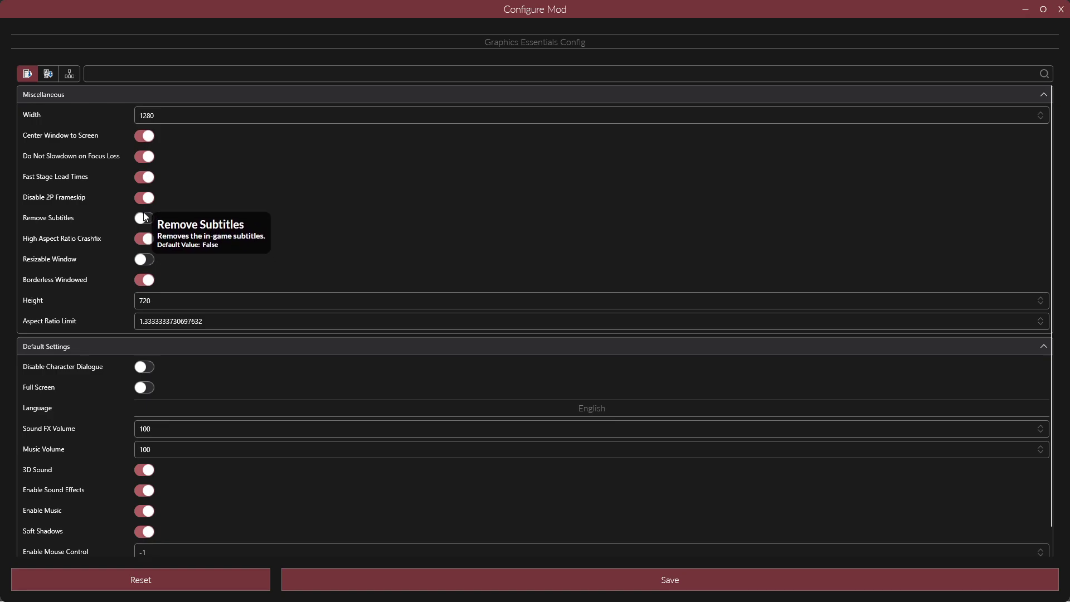
scroll(223, 246, down, 1)
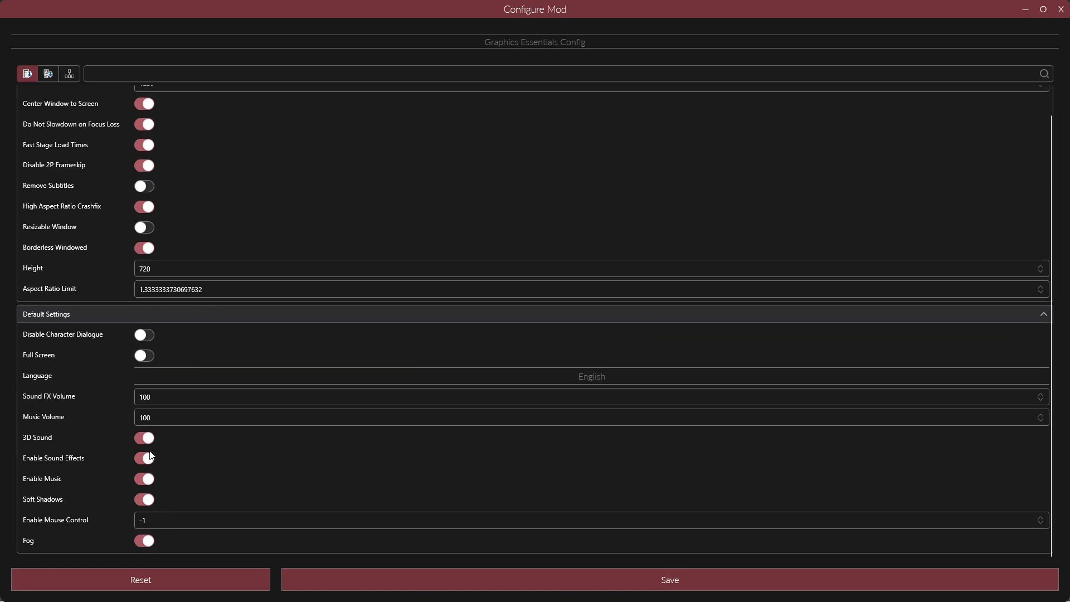
scroll(179, 435, up, 1)
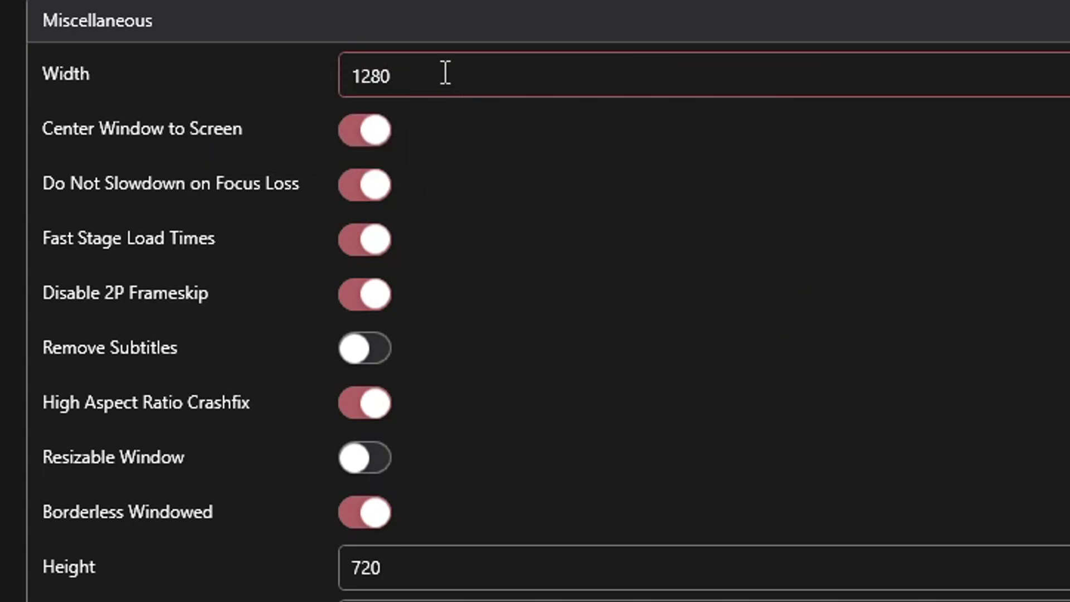
Set the game resolution in the Graphics Essentials configuration to width 1920 and height 1080
key(BackSpace)
key(BackSpace)
key(BackSpace)
text(920)
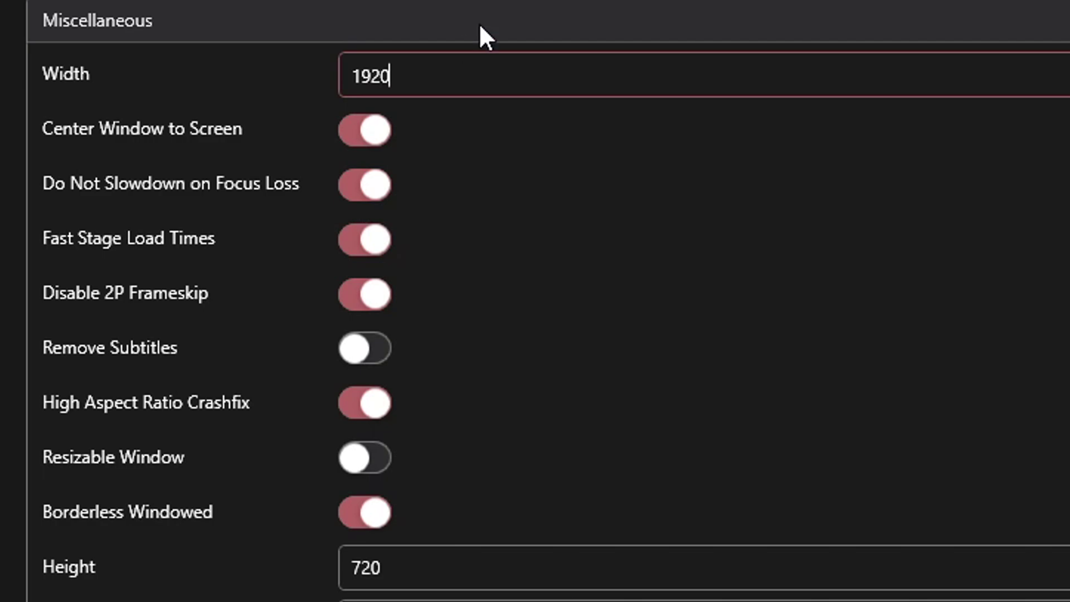
click(387, 566)
key(BackSpace)
key(BackSpace)
key(BackSpace)
text(1080)
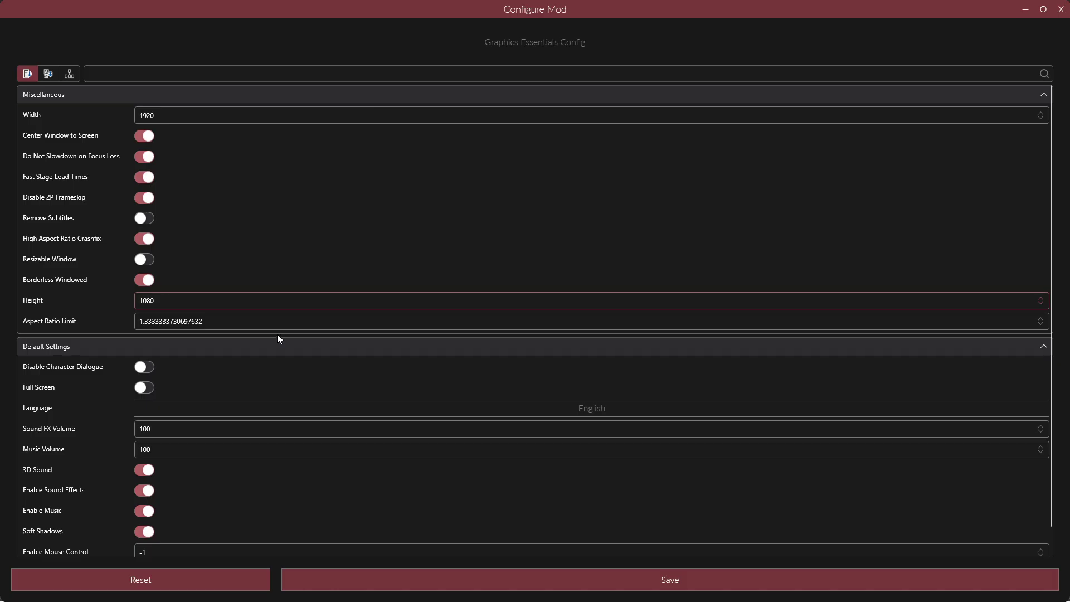
Enable Full Screen under Default Settings, then save and close the Graphics Essentials configuration
scroll(276, 334, down, 1)
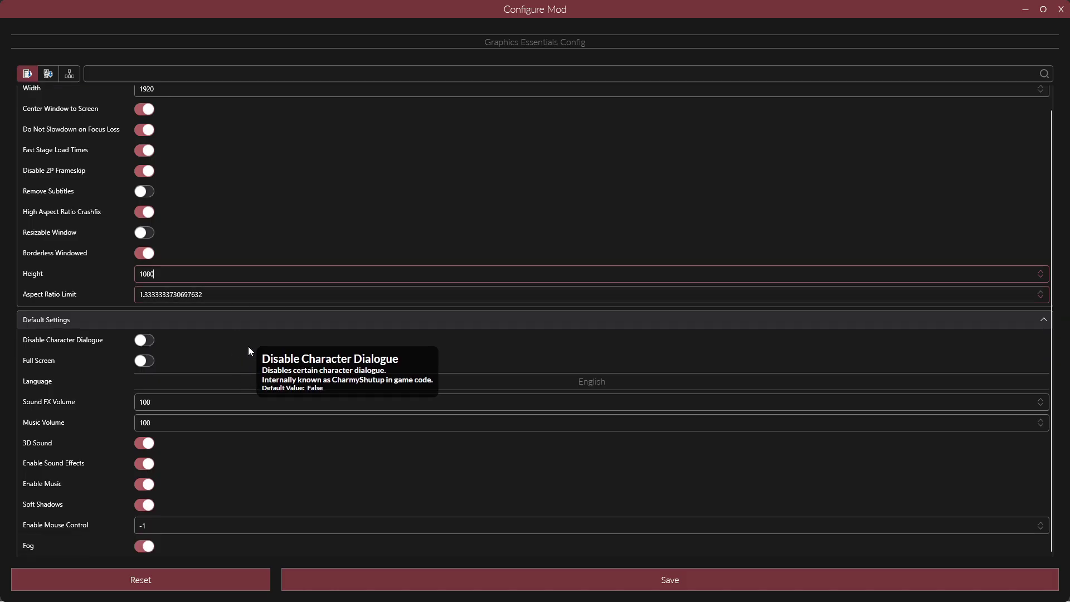
click(150, 363)
scroll(248, 370, down, 1)
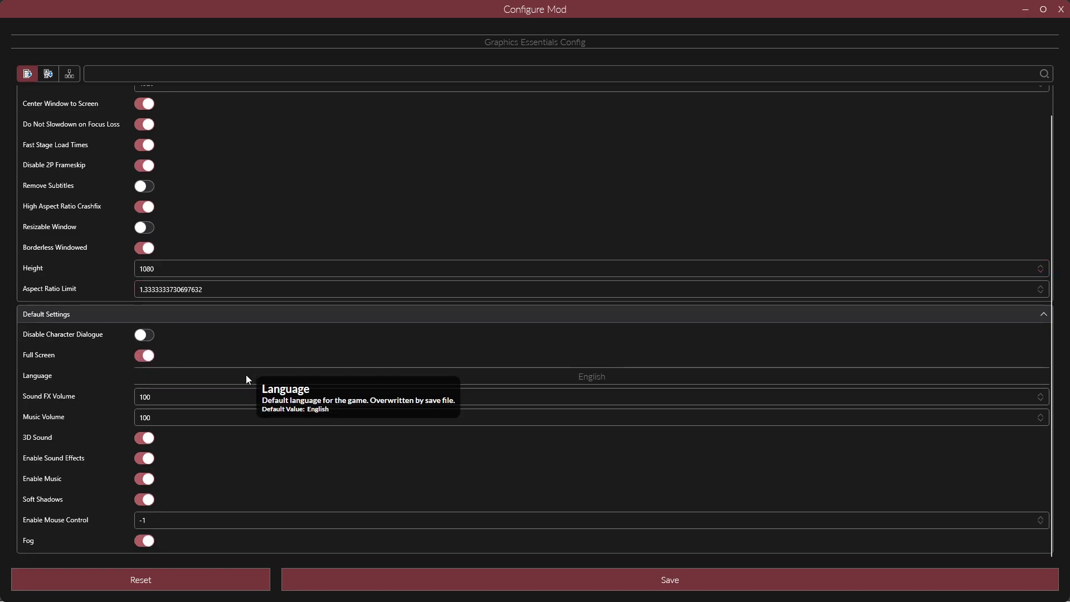
scroll(405, 292, up, 1)
scroll(388, 371, down, 1)
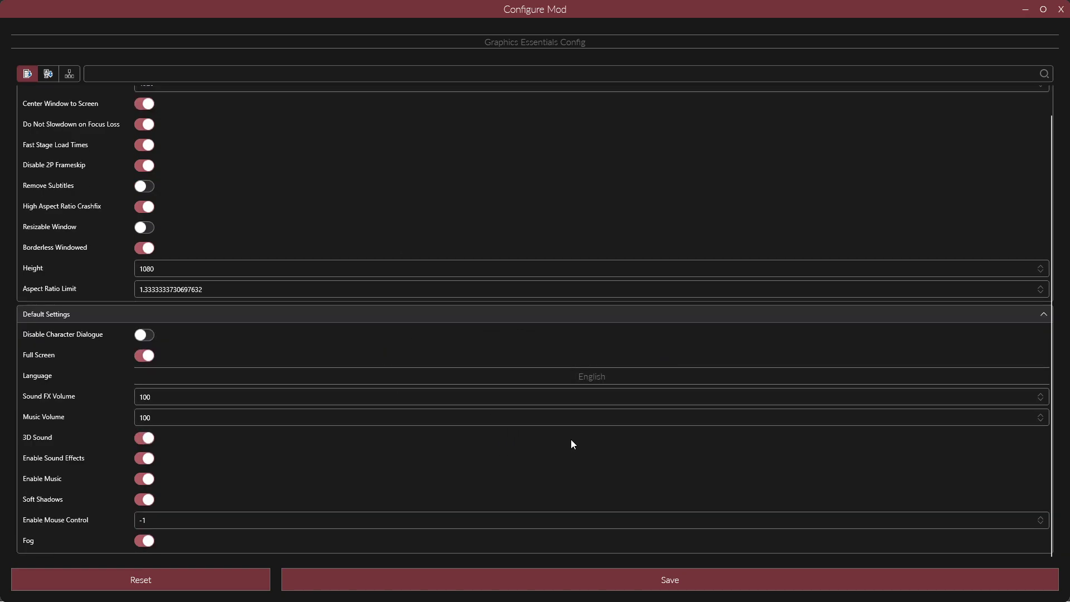
click(672, 582)
scroll(549, 301, up, 1)
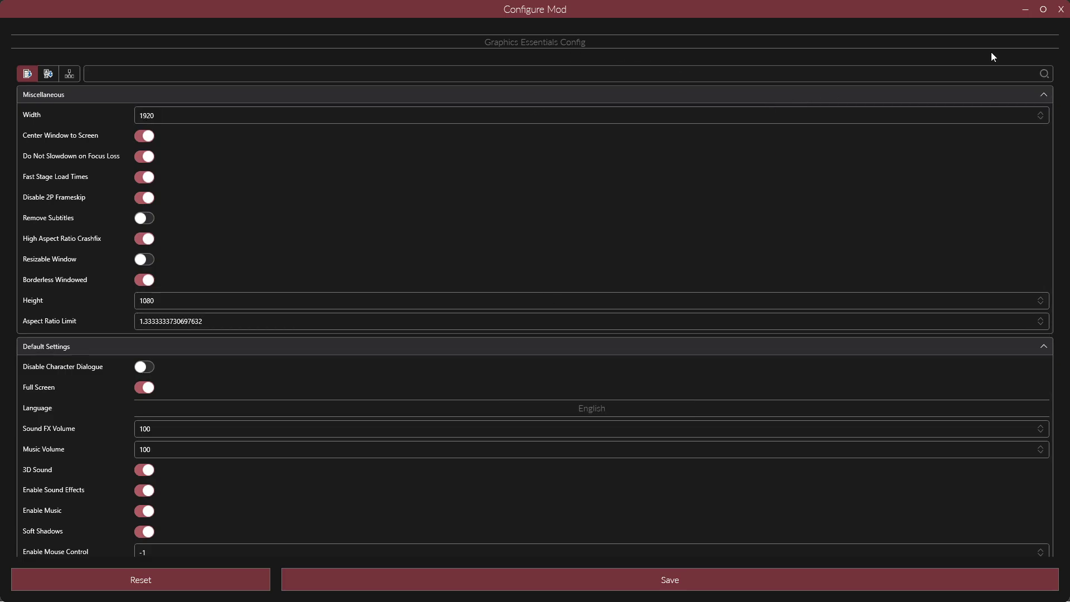
click(1060, 9)
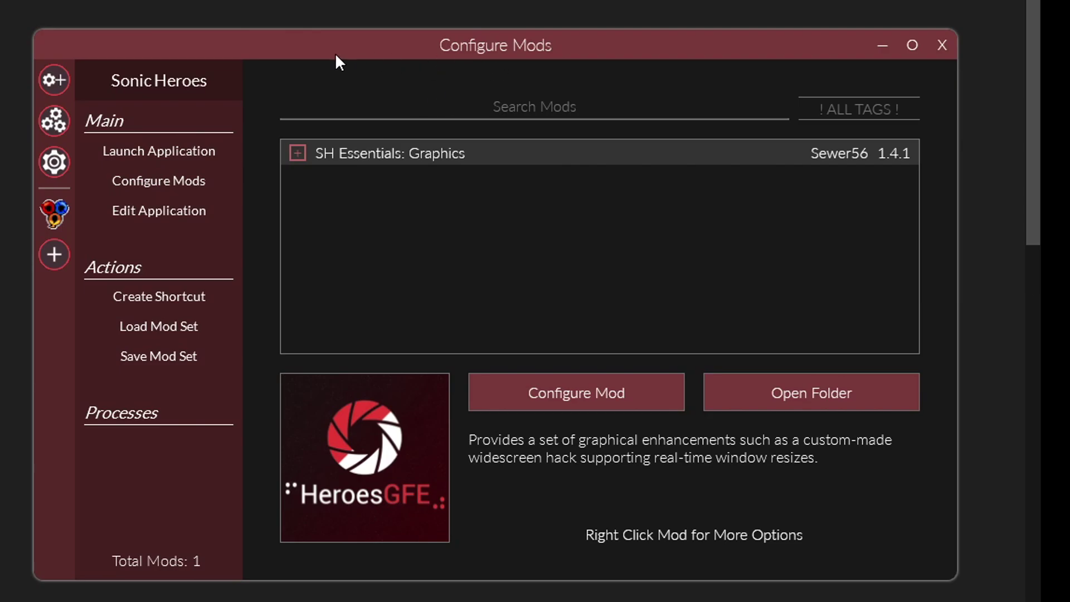
Search the downloadable mods for "revamp" and open the SH Essentials: Widescreen Revamp description at its list of required mods
click(53, 80)
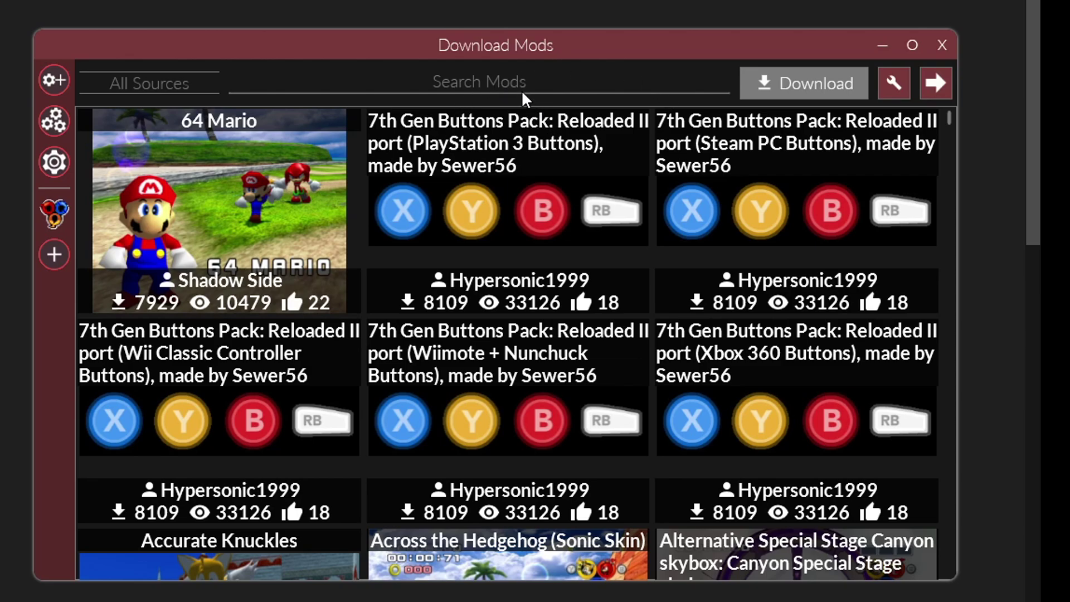
click(509, 82)
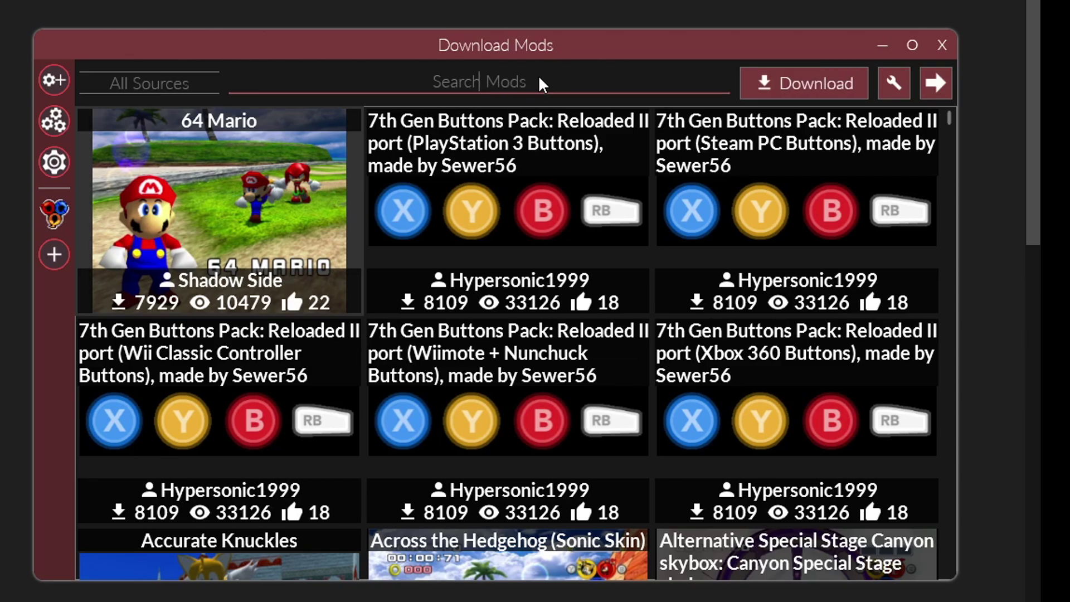
text(revamp)
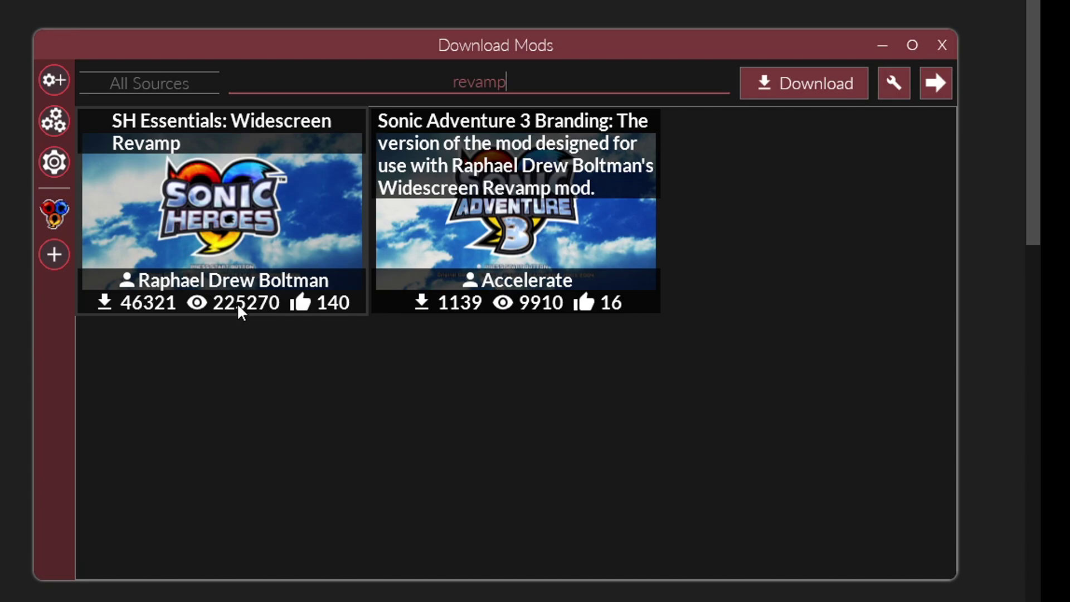
click(243, 205)
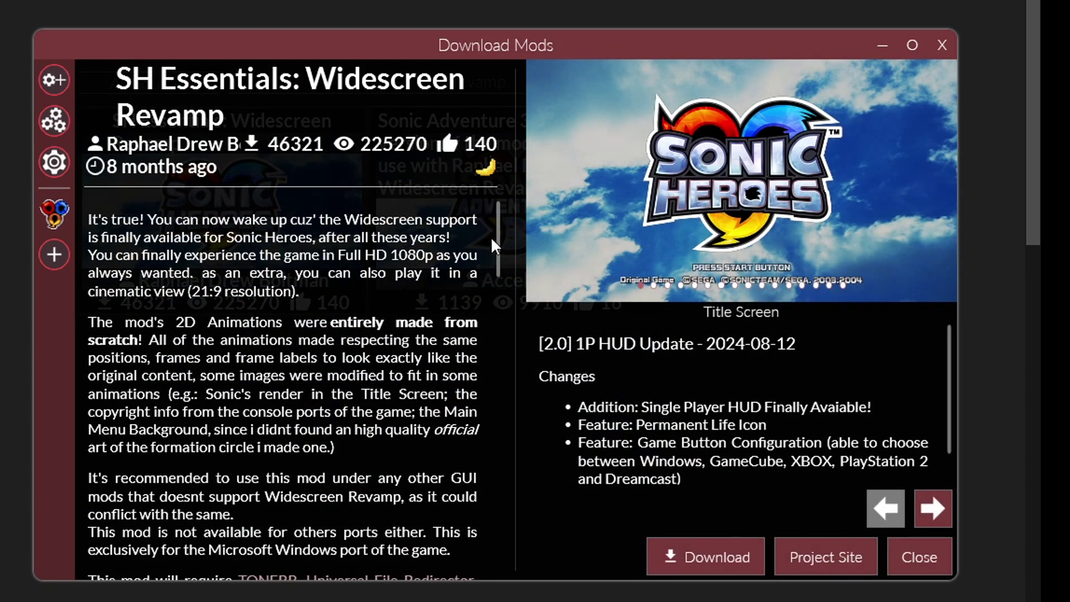
scroll(413, 303, down, 3)
scroll(413, 303, down, 3)
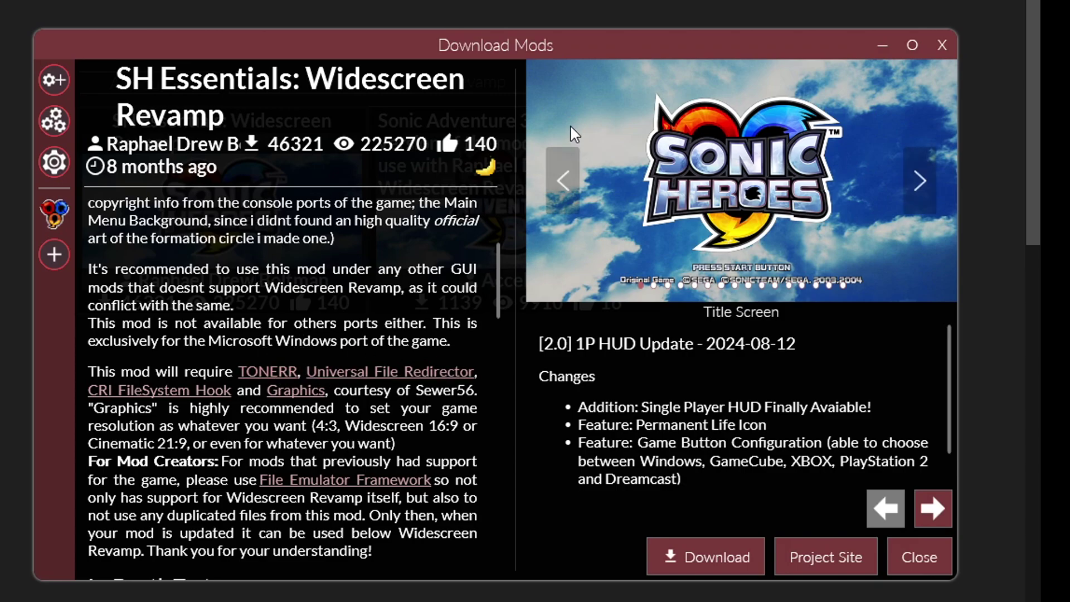
Open the required TONERR mod's GameBanana page and install sonicheroes_utils_toner1_2_2.7z through Reloaded-II's 1-click install
click(276, 377)
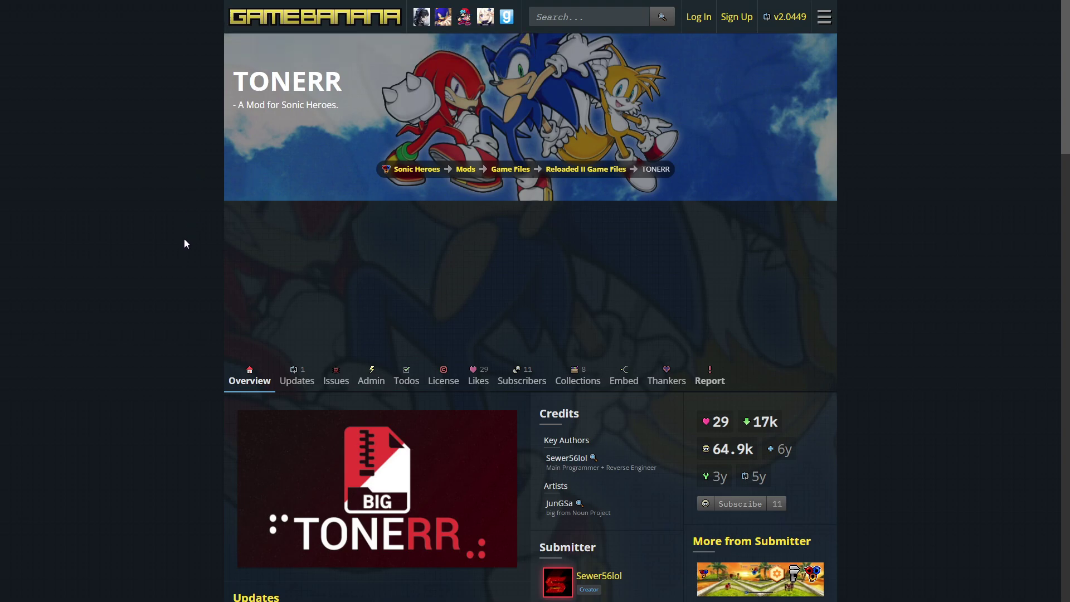
scroll(197, 258, down, 15)
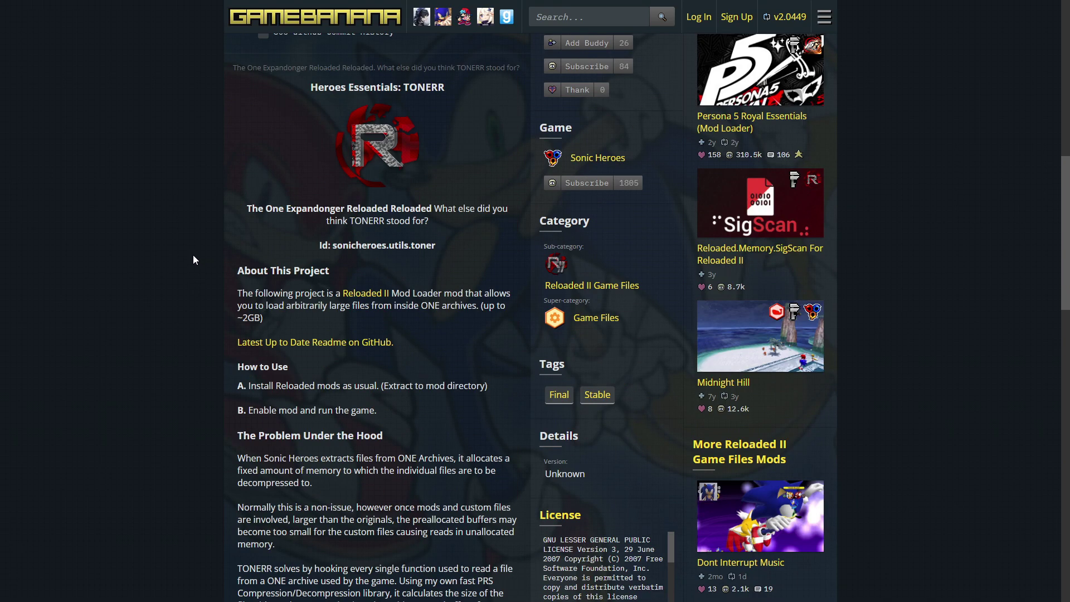
scroll(193, 270, down, 5)
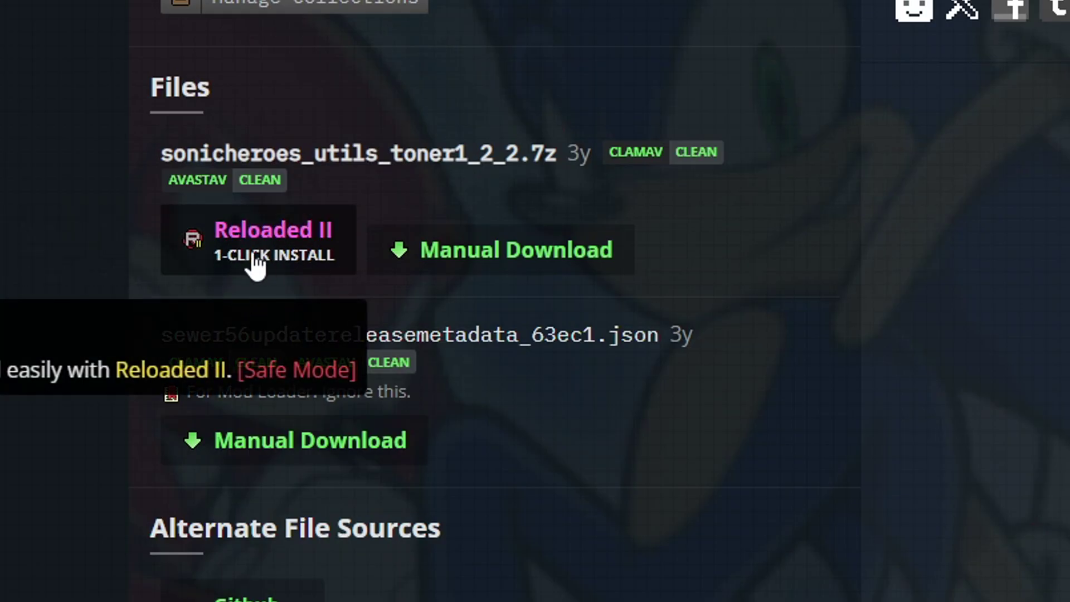
click(282, 256)
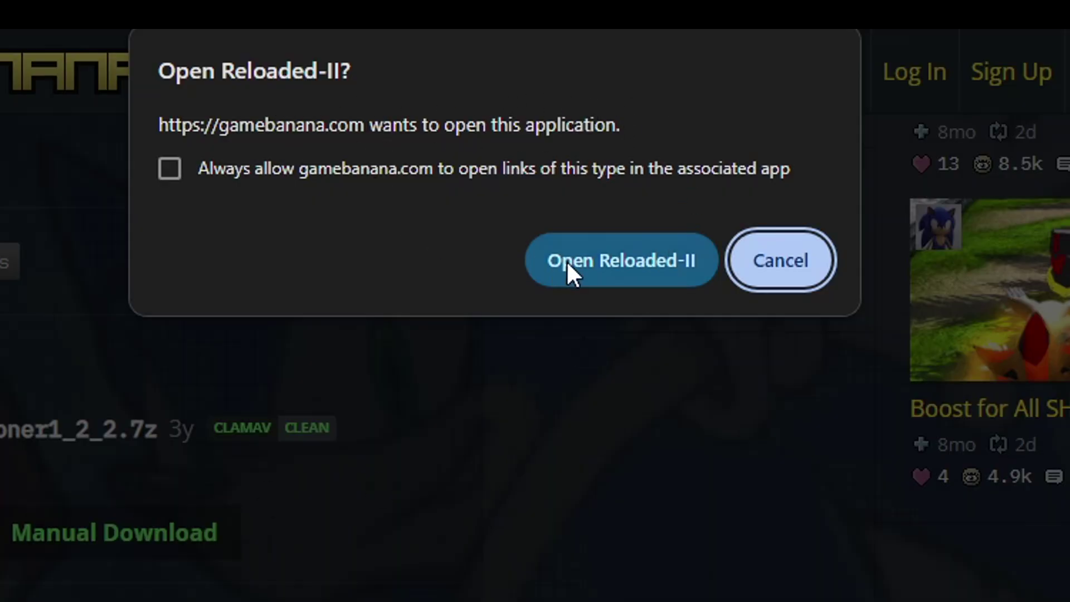
click(644, 274)
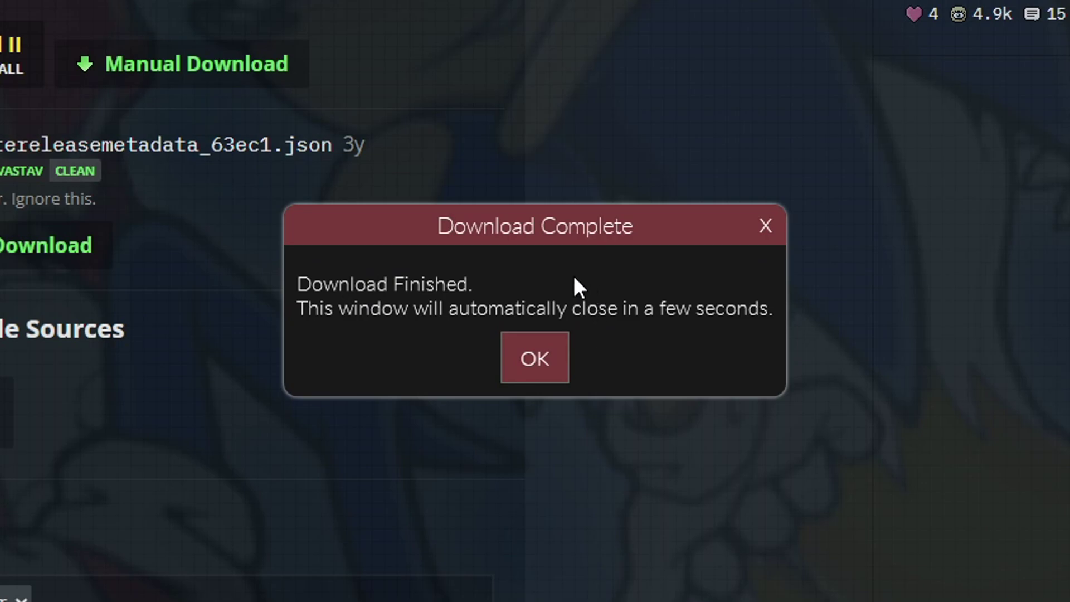
click(538, 359)
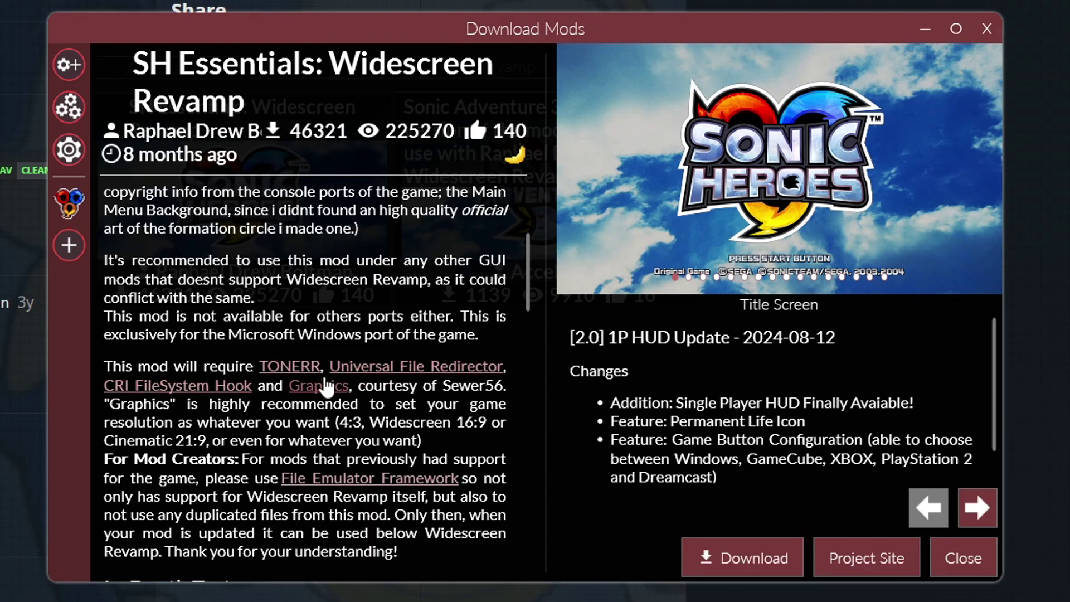
Open the required Universal File Redirector's GameBanana page and install reloaded_universal_monitor1_0_12.7z through Reloaded-II's 1-click install
click(418, 377)
scroll(315, 163, down, 5)
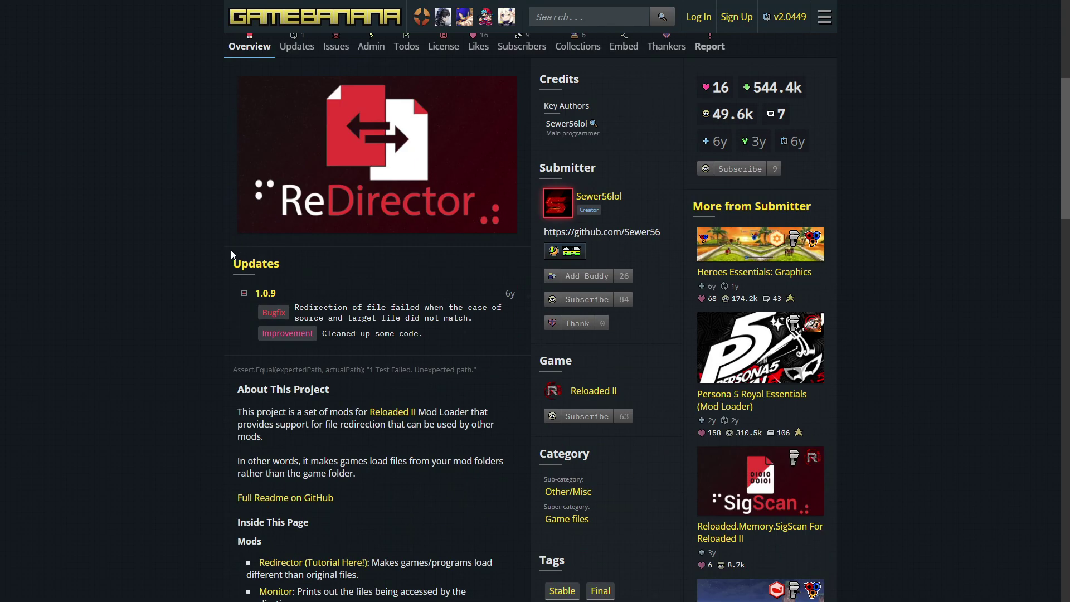
scroll(241, 245, down, 10)
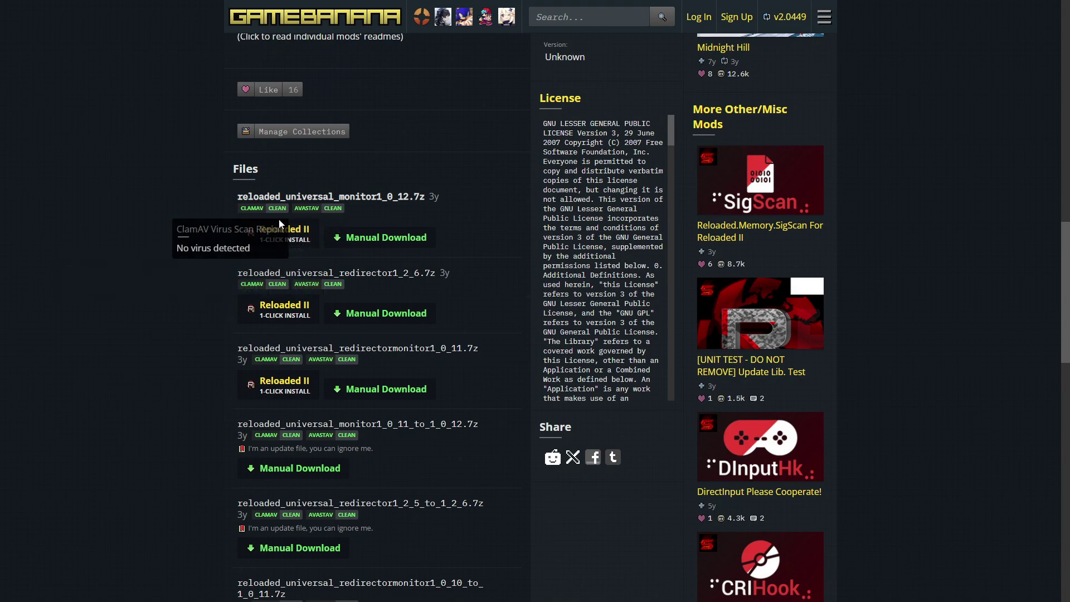
click(280, 239)
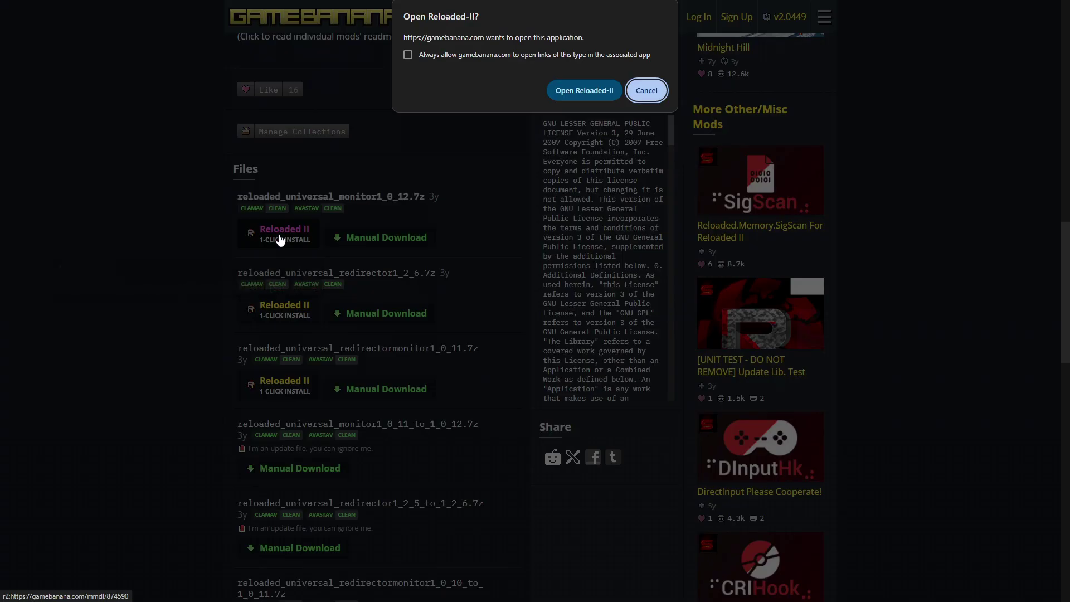
click(586, 91)
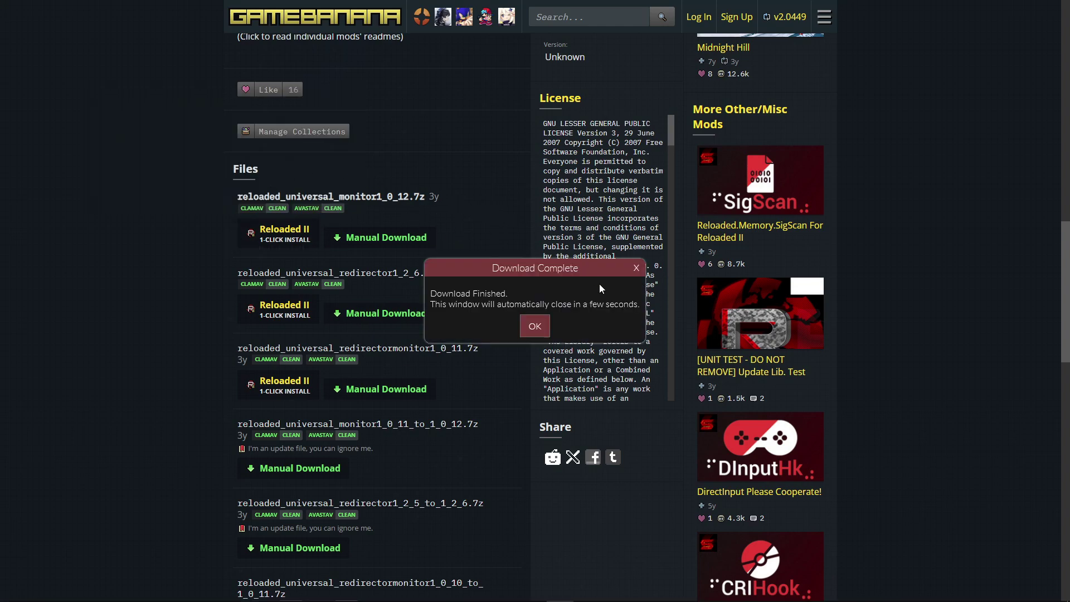
click(534, 327)
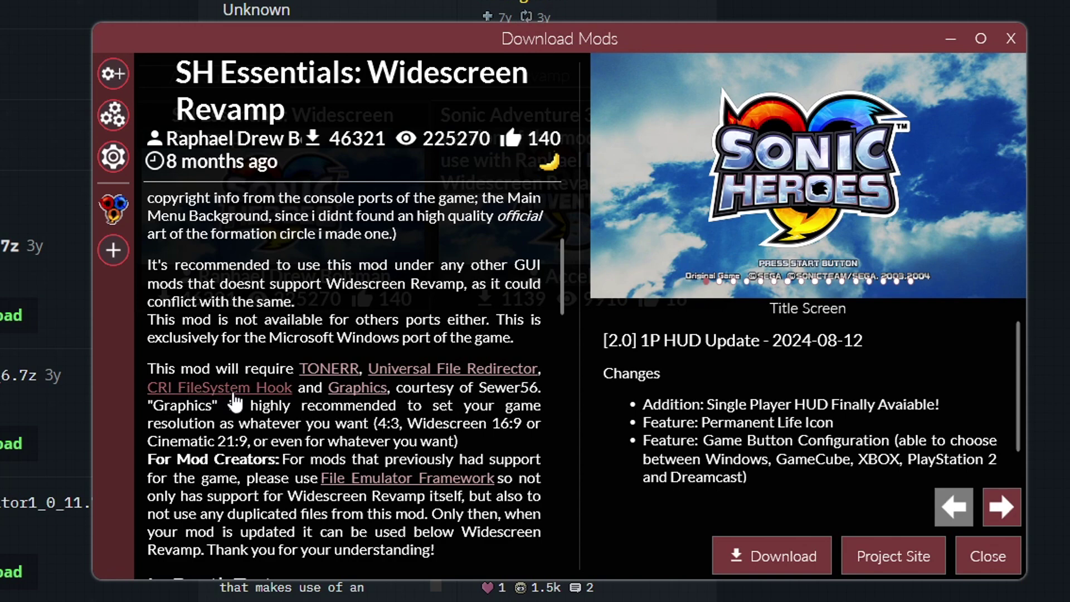
Open the required CRI FileSystem Hook's GameBanana page and install crifshook_reloadedii1_1_10.7z through Reloaded-II's 1-click install
click(234, 394)
scroll(174, 217, down, 20)
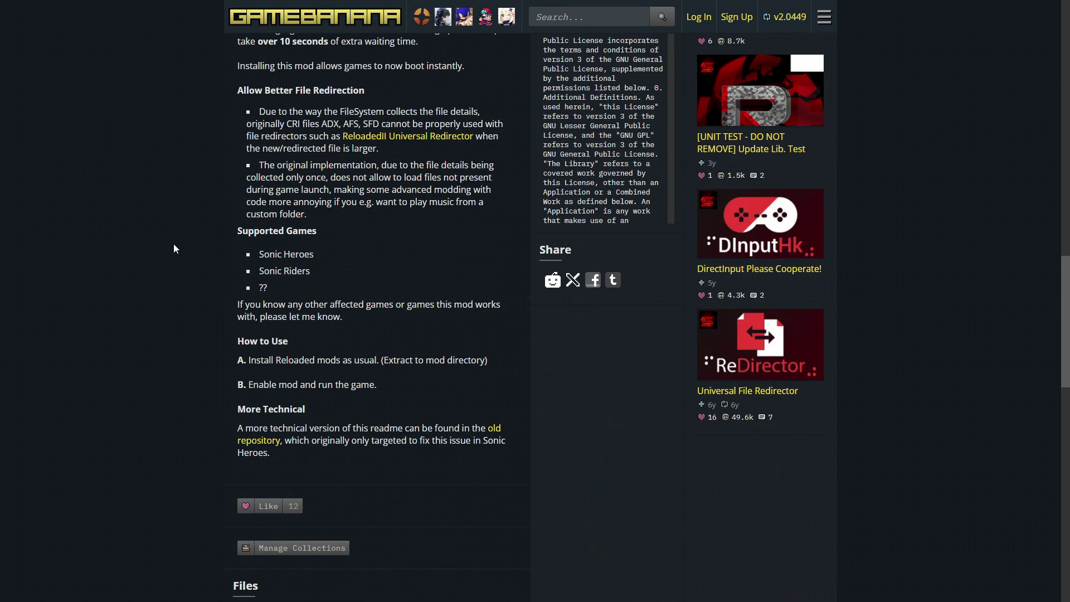
scroll(173, 246, down, 9)
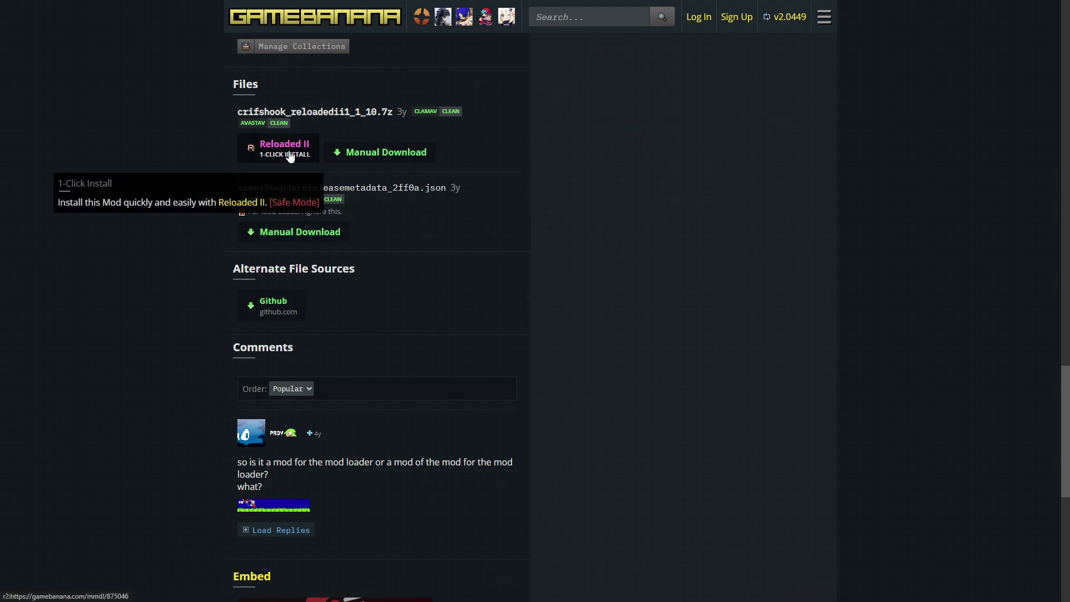
click(290, 157)
click(583, 89)
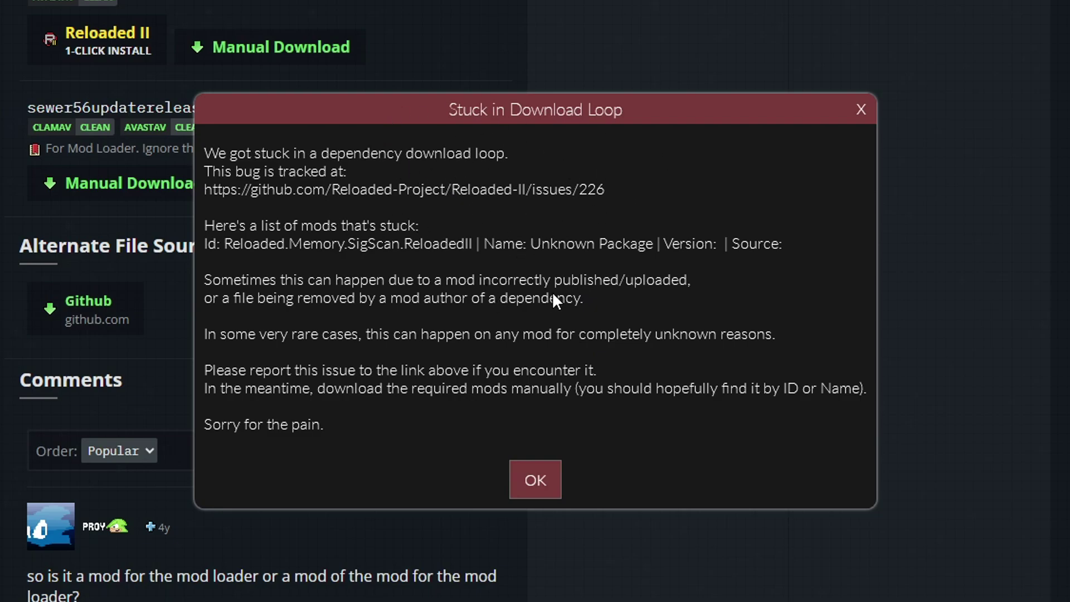
click(541, 482)
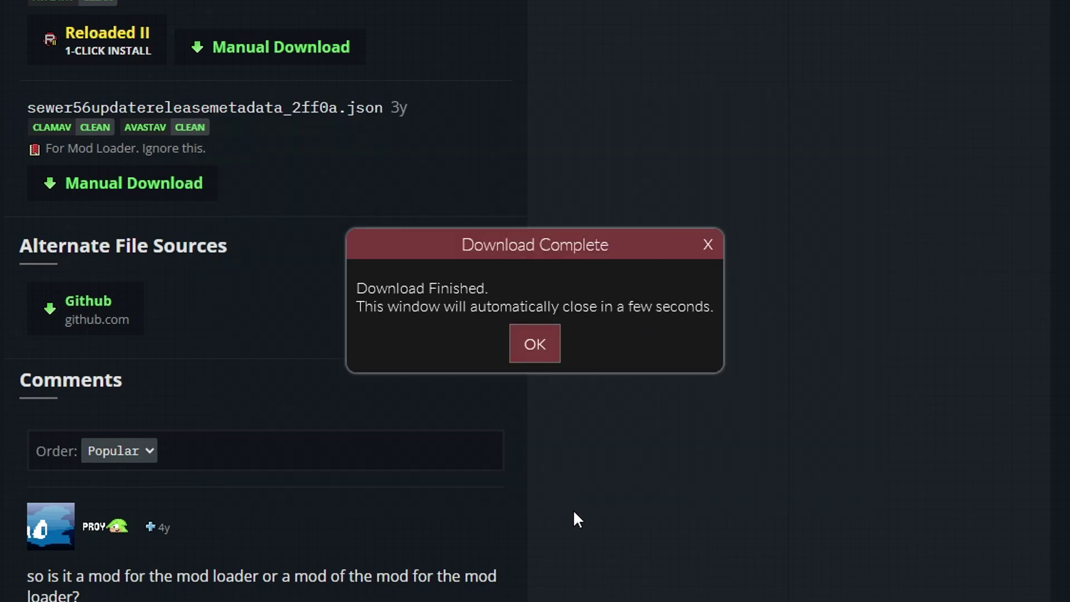
click(539, 342)
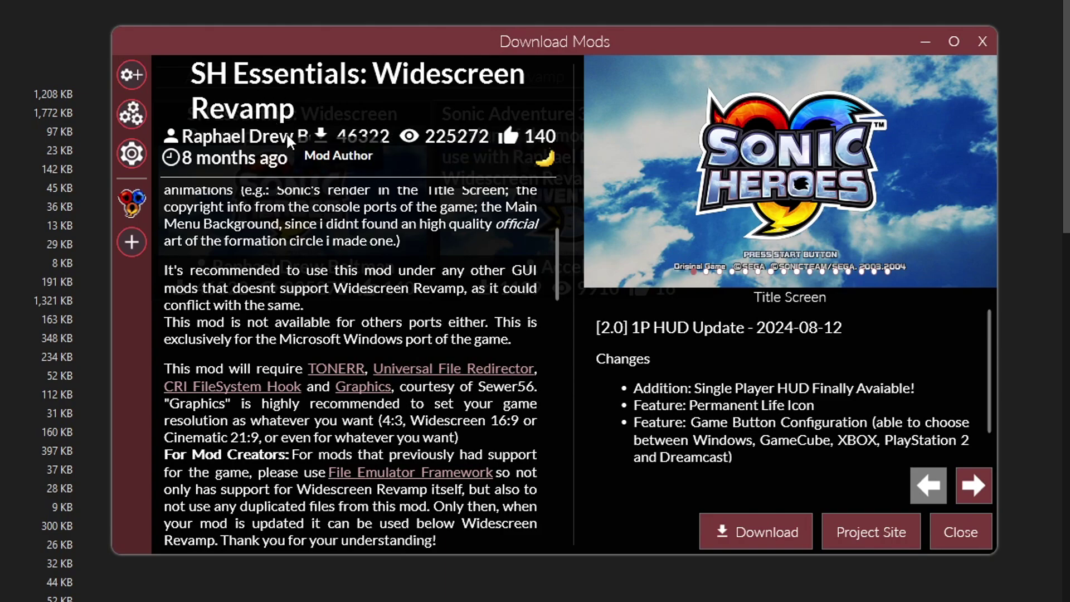
Download SH Essentials: Widescreen Revamp and enable all the installed mods for Sonic Heroes
click(759, 542)
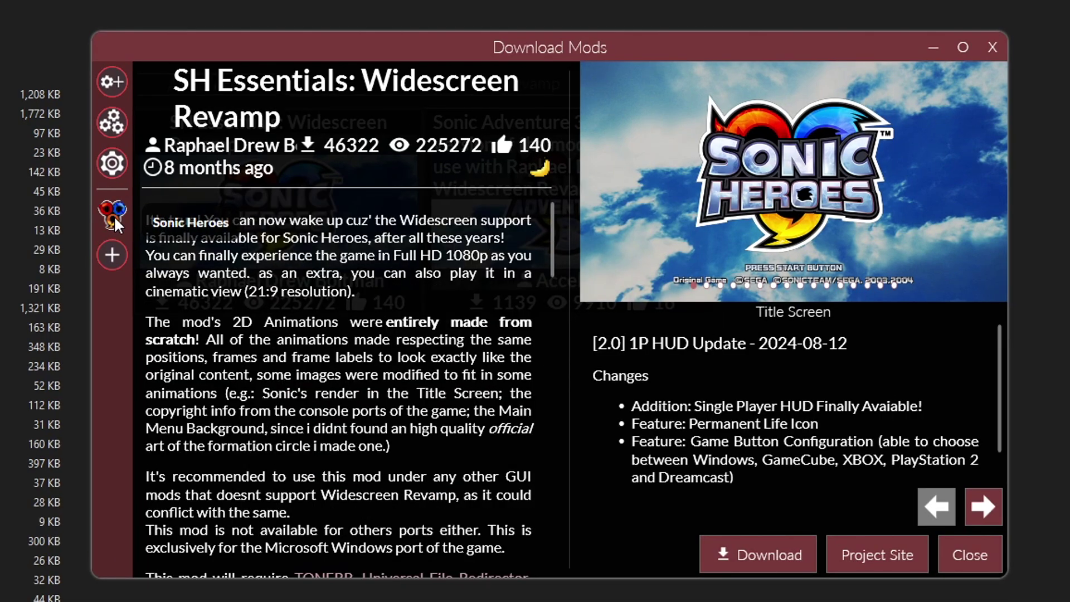
click(114, 213)
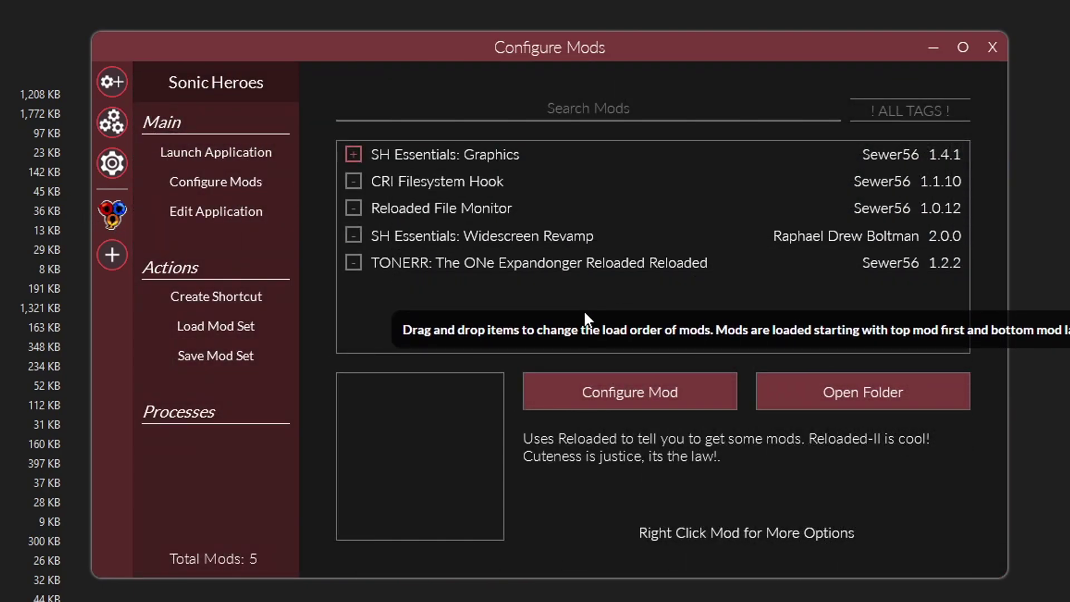
click(406, 229)
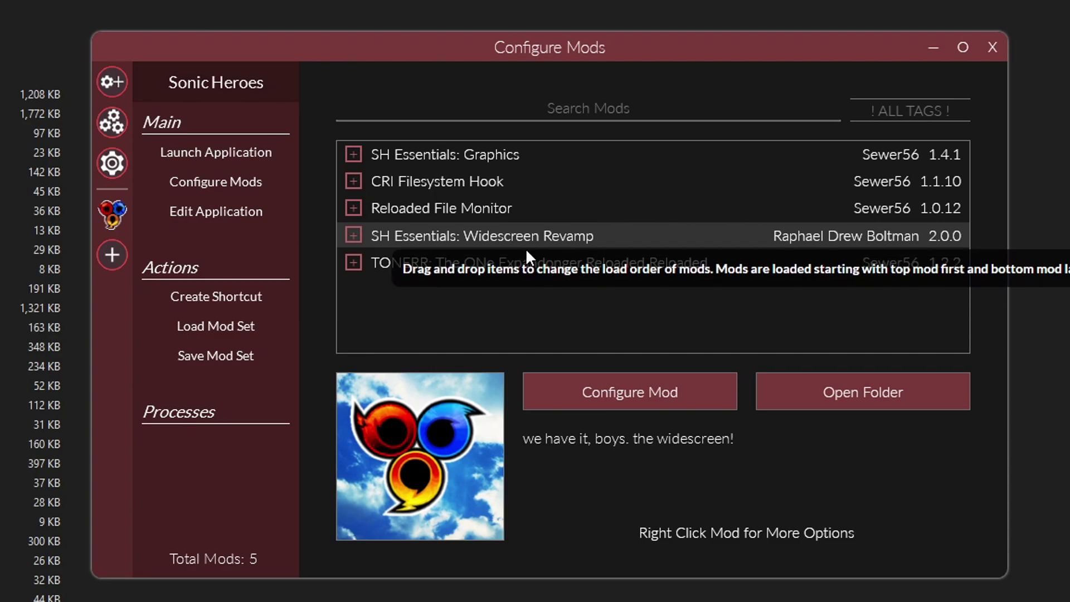
Review the HUD Style choices in Widescreen Revamp's configuration, keep Windows, then save and close it
click(632, 396)
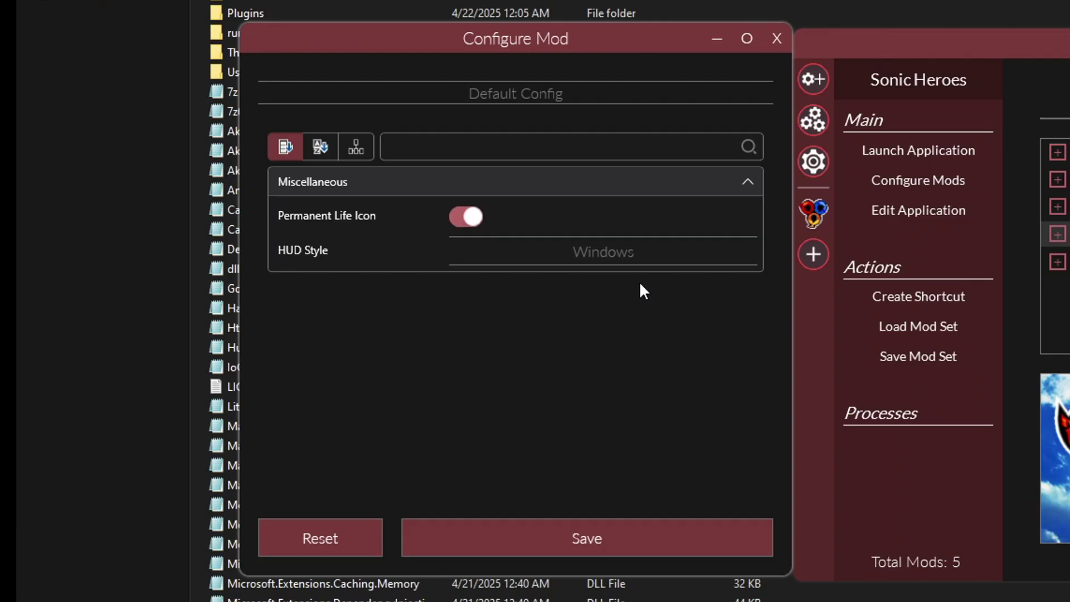
click(614, 257)
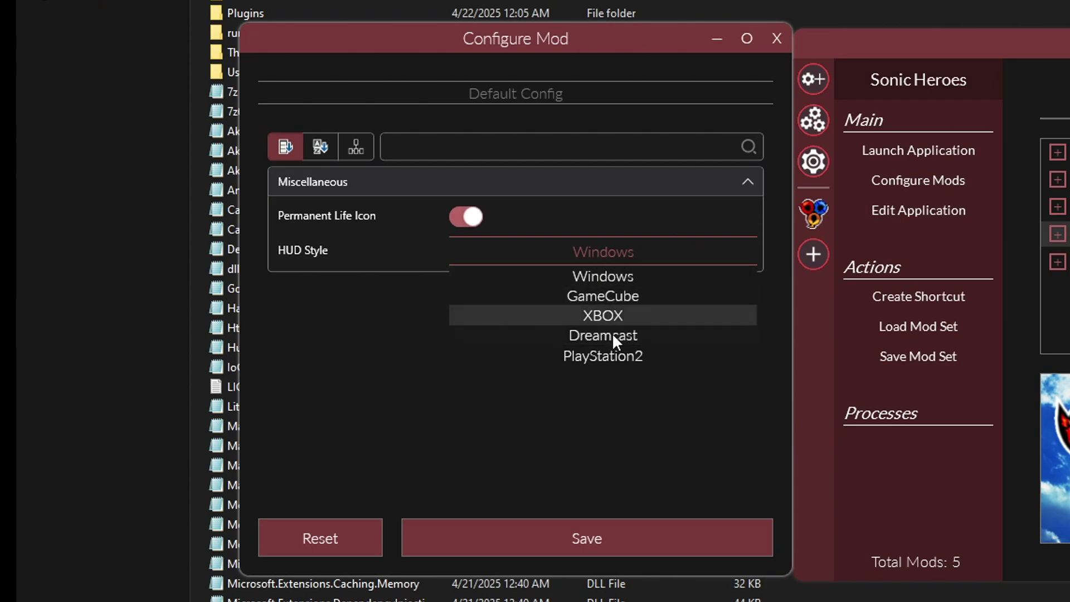
click(610, 406)
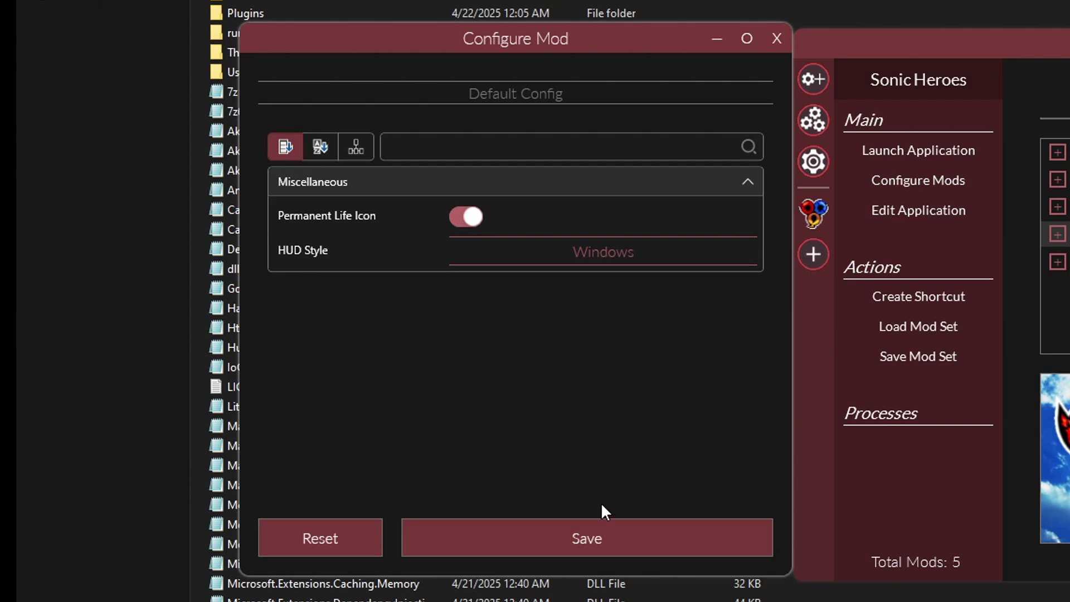
click(614, 539)
click(776, 39)
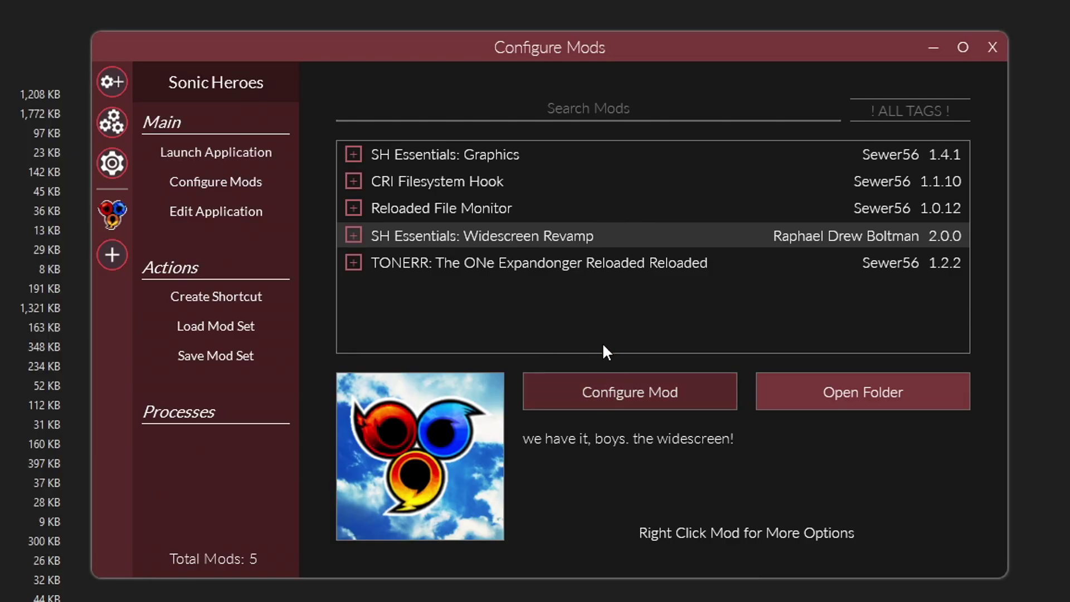
click(476, 189)
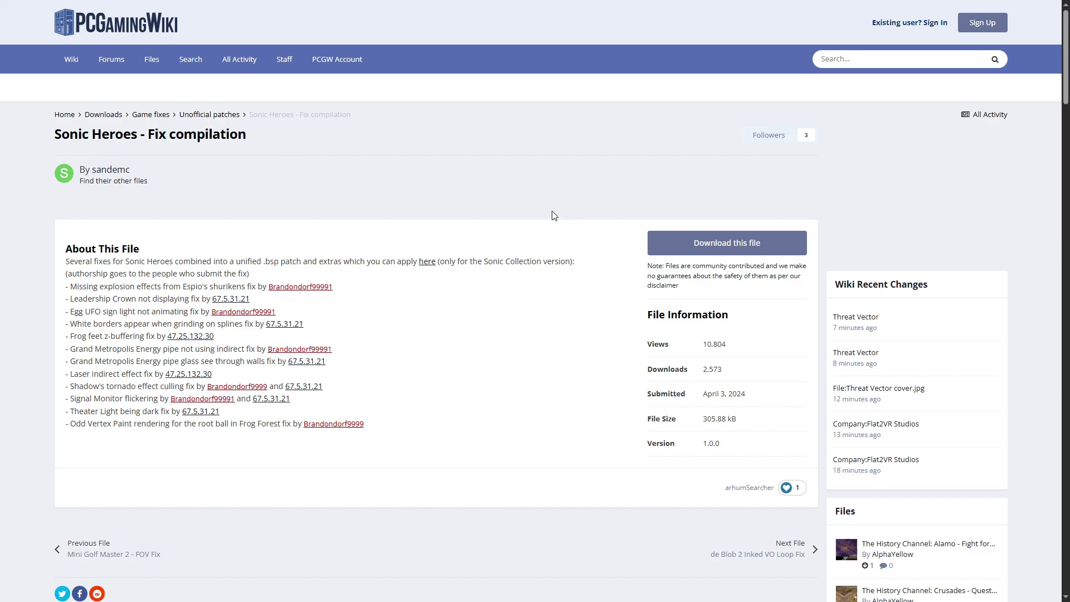
Download the Sonic Heroes - Fix compilation from PCGamingWiki and open the Patch folder inside Patch.7z in the Sonic Heroes folder
click(731, 251)
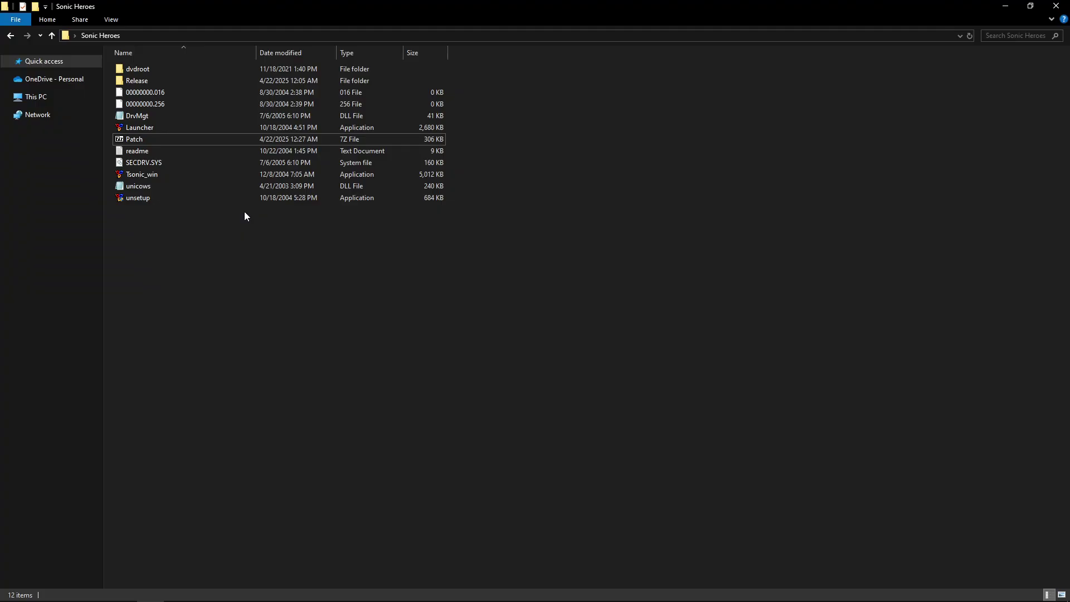
click(143, 139)
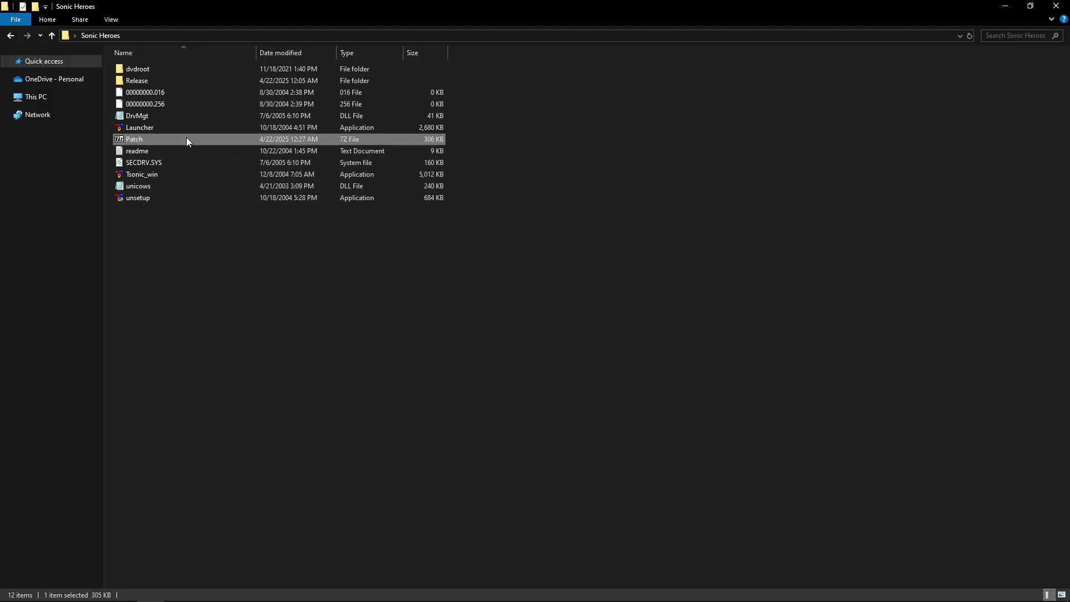
click(501, 157)
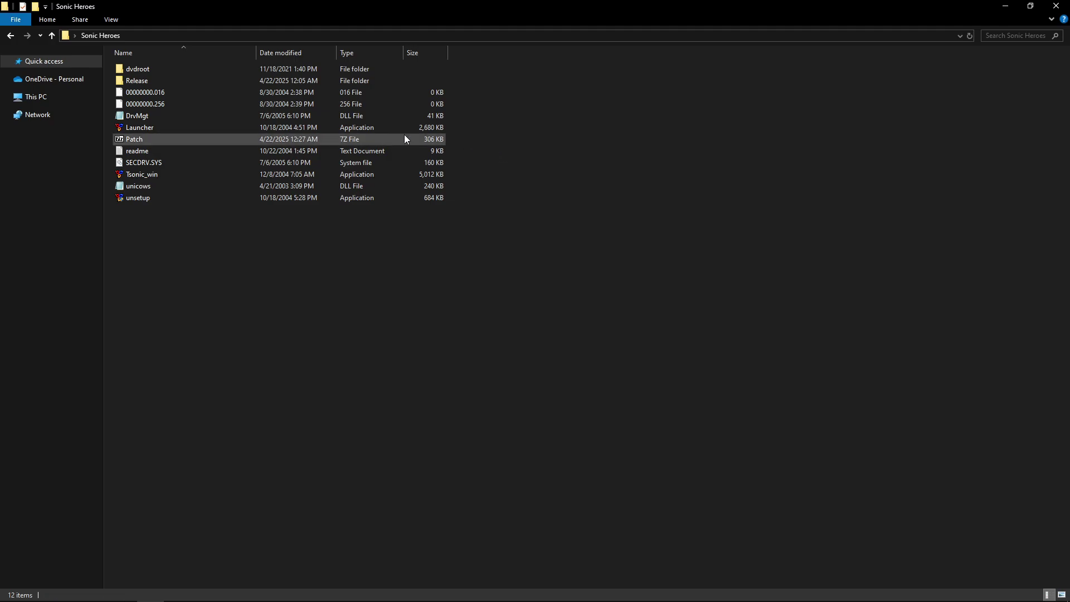
click(159, 140)
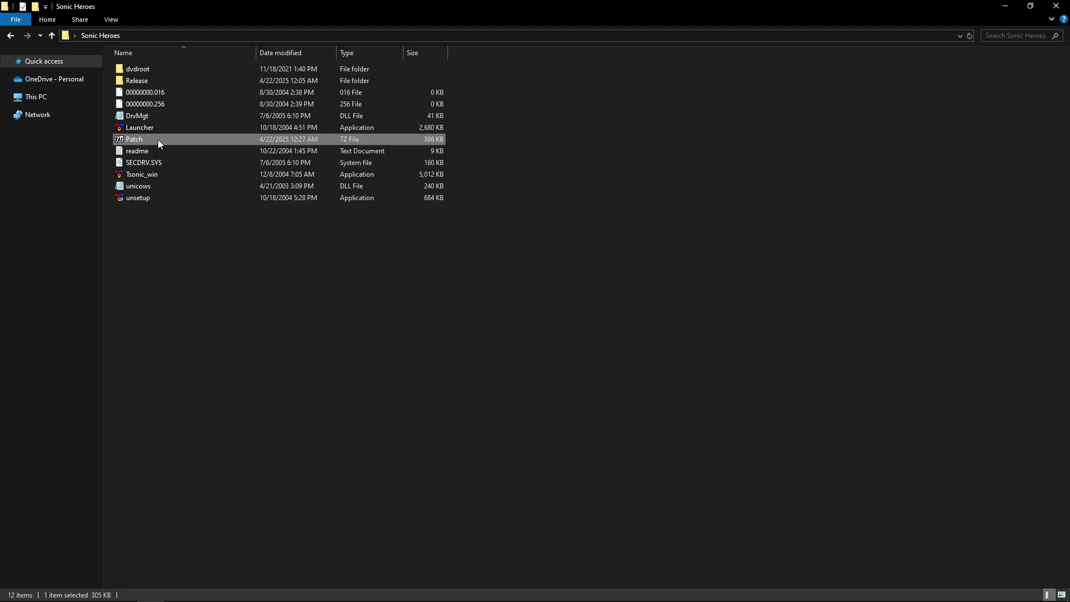
double_click(158, 139)
drag(670, 162, 690, 149)
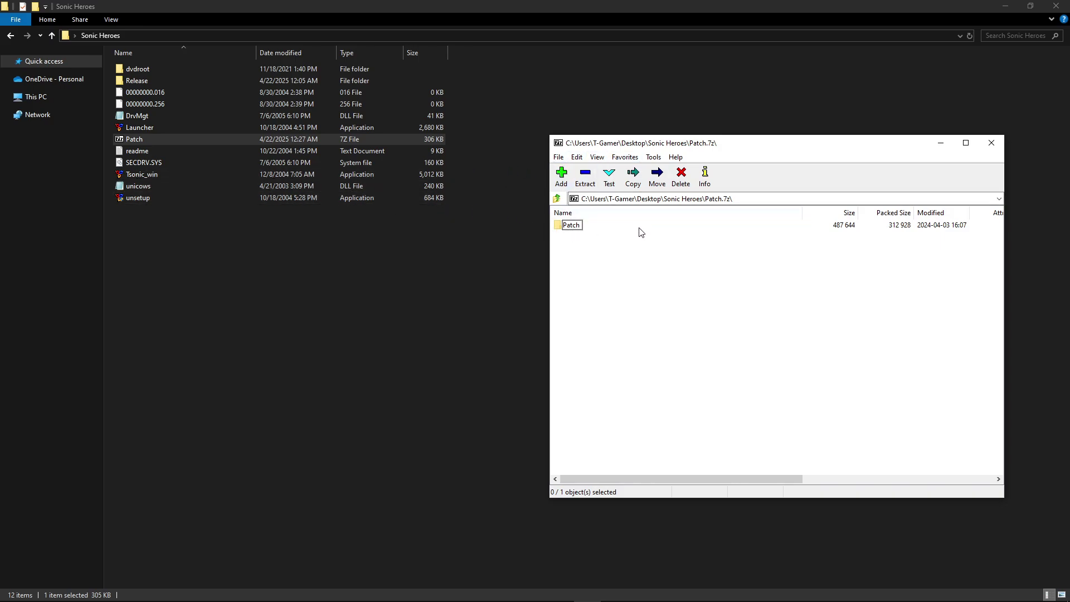
click(574, 229)
double_click(575, 229)
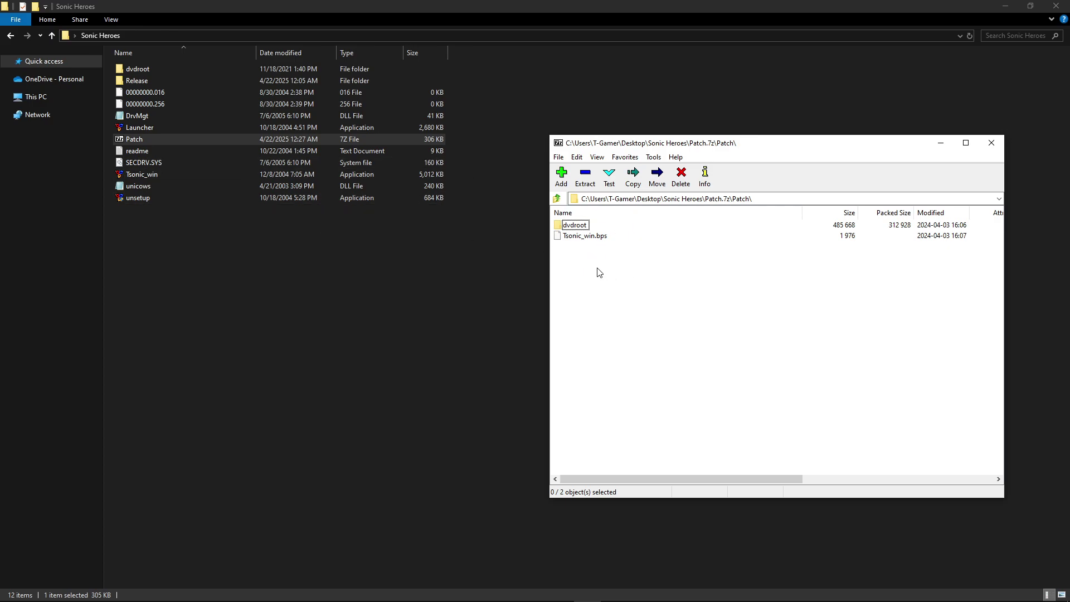
Extract dvdroot and Tsonic_win.bps from the archive into the Sonic Heroes folder, replacing the existing files
drag(597, 267, 576, 224)
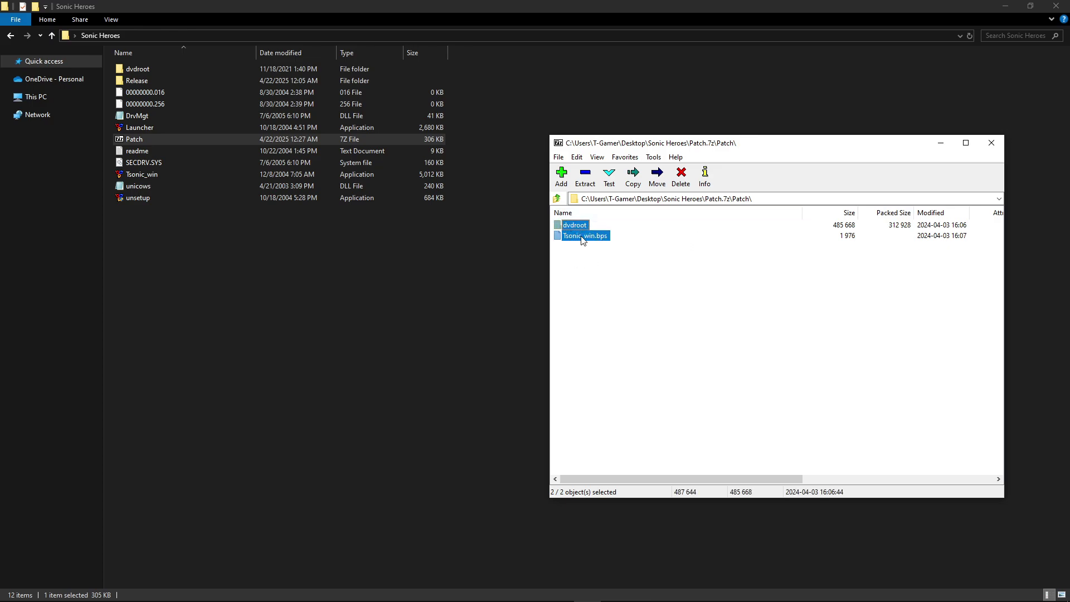
drag(583, 240, 319, 236)
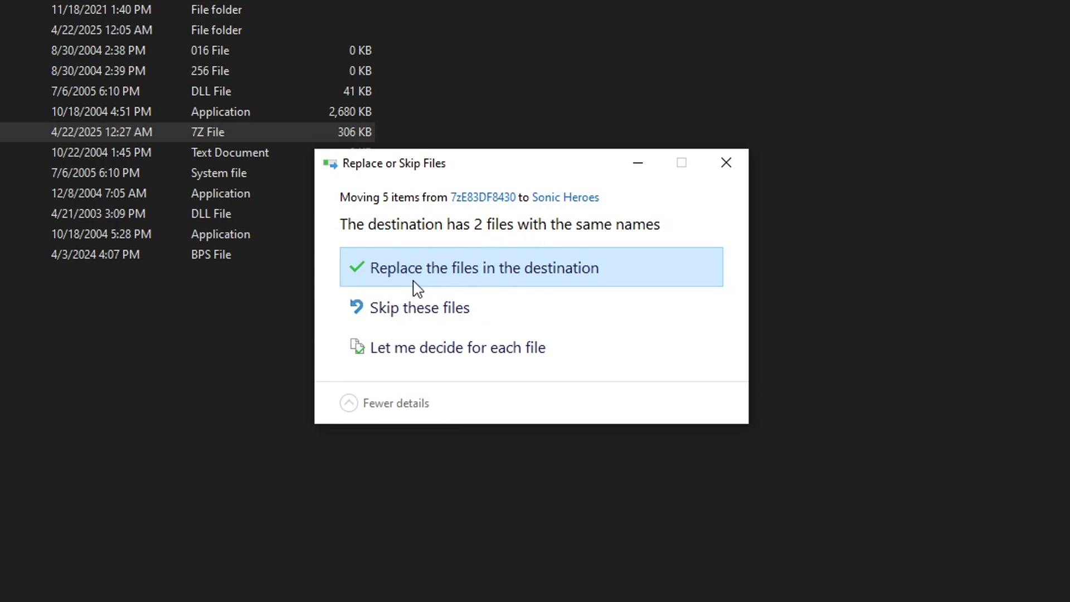
click(511, 278)
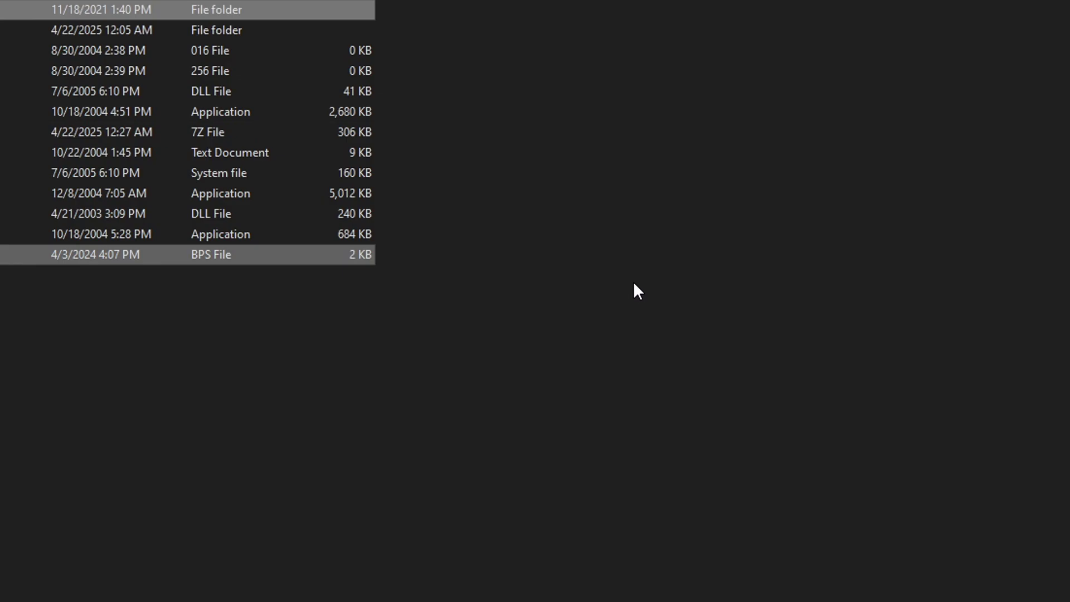
click(342, 508)
click(435, 478)
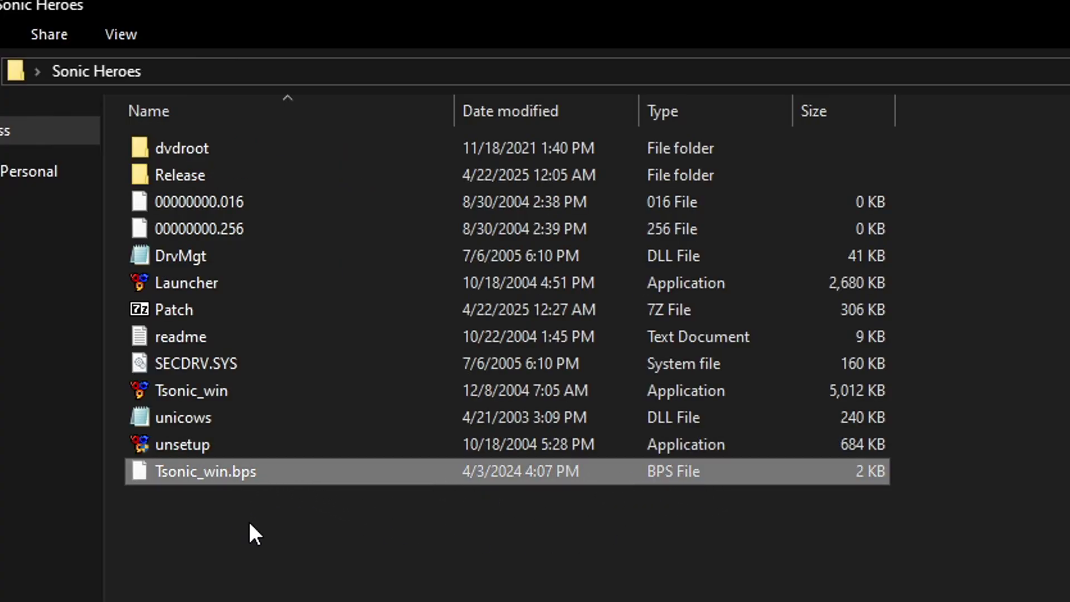
Switch to Rom Patcher JS and load Tsonic_win.exe as the ROM file and Tsonic_win.bps as the patch file
click(205, 389)
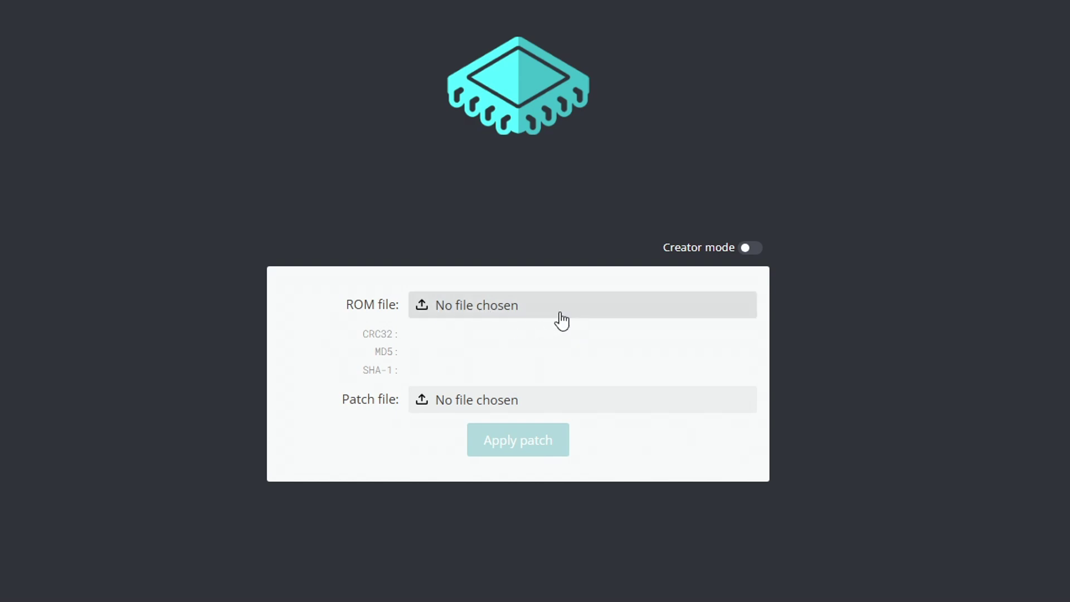
click(545, 319)
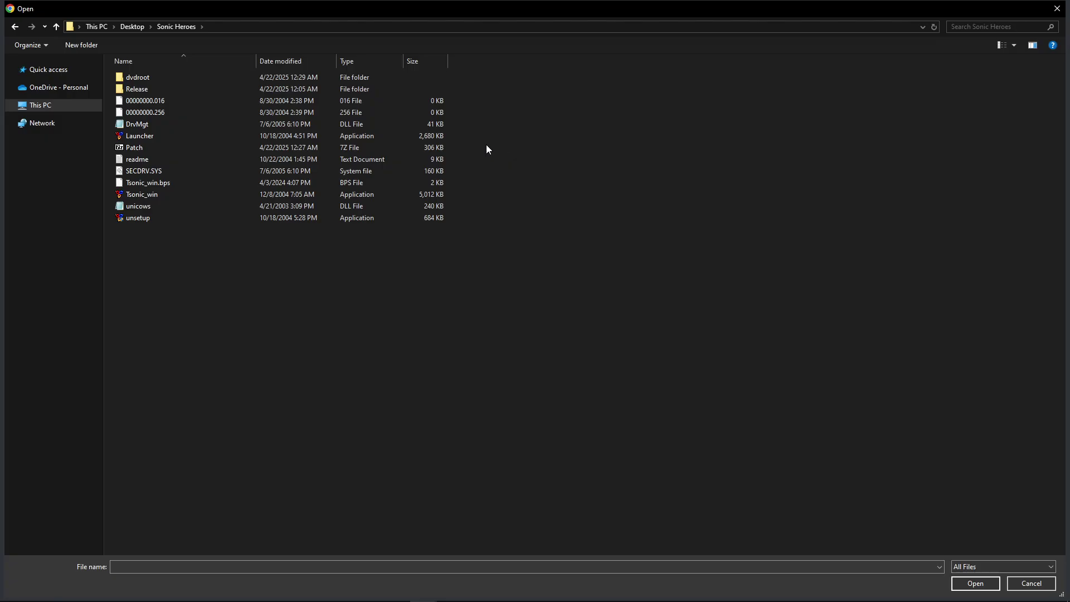
click(185, 198)
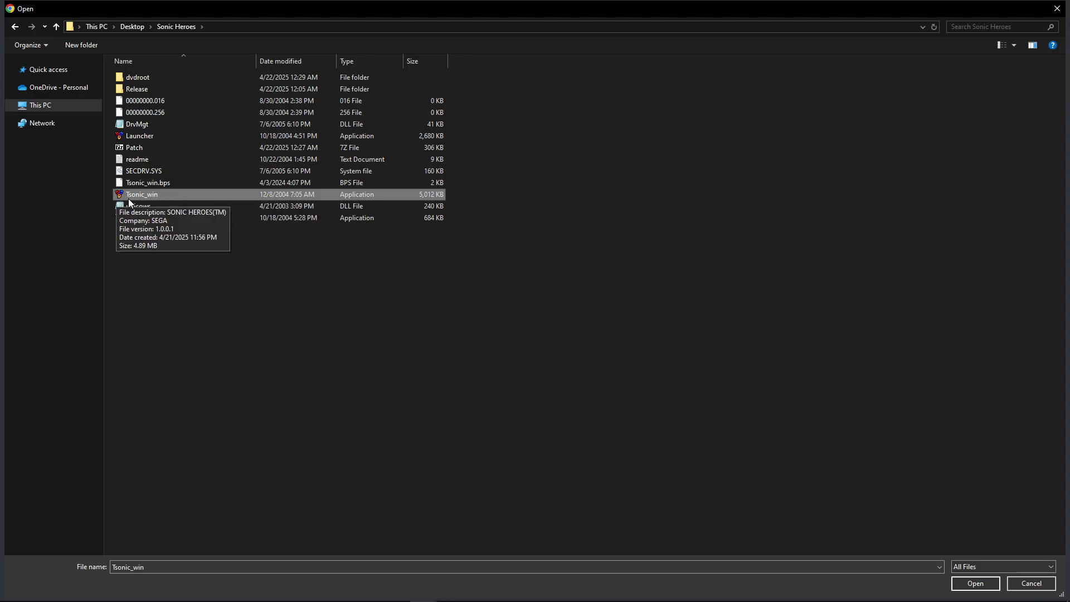
double_click(174, 196)
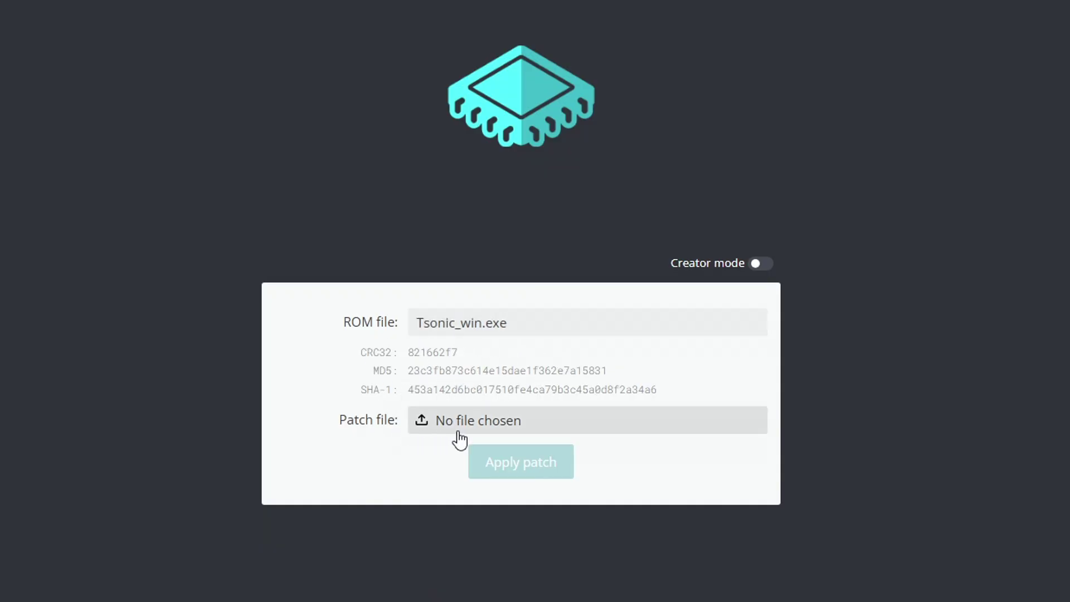
click(526, 432)
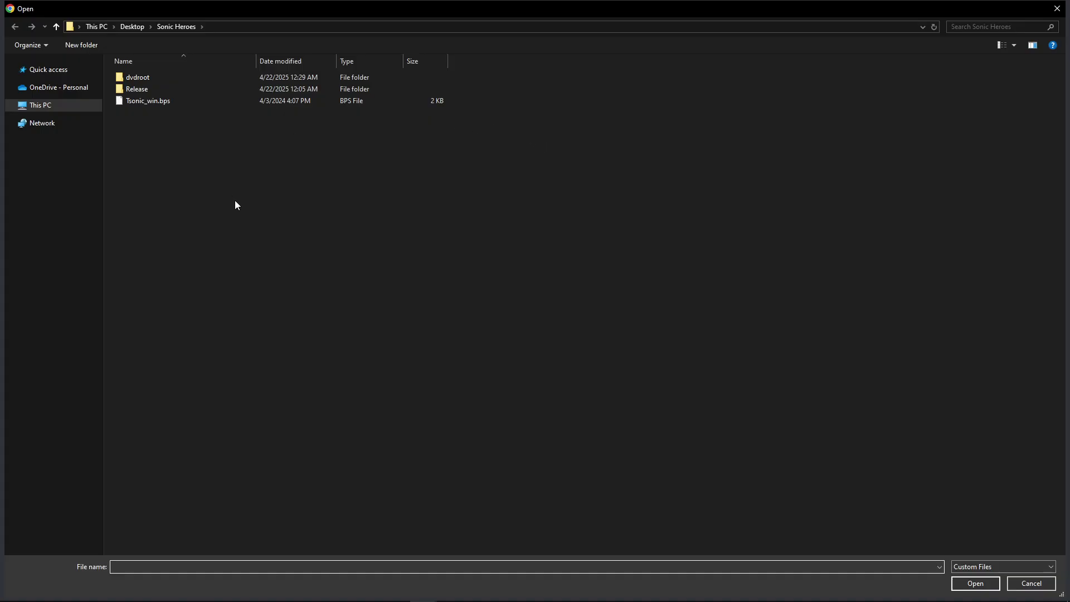
click(153, 101)
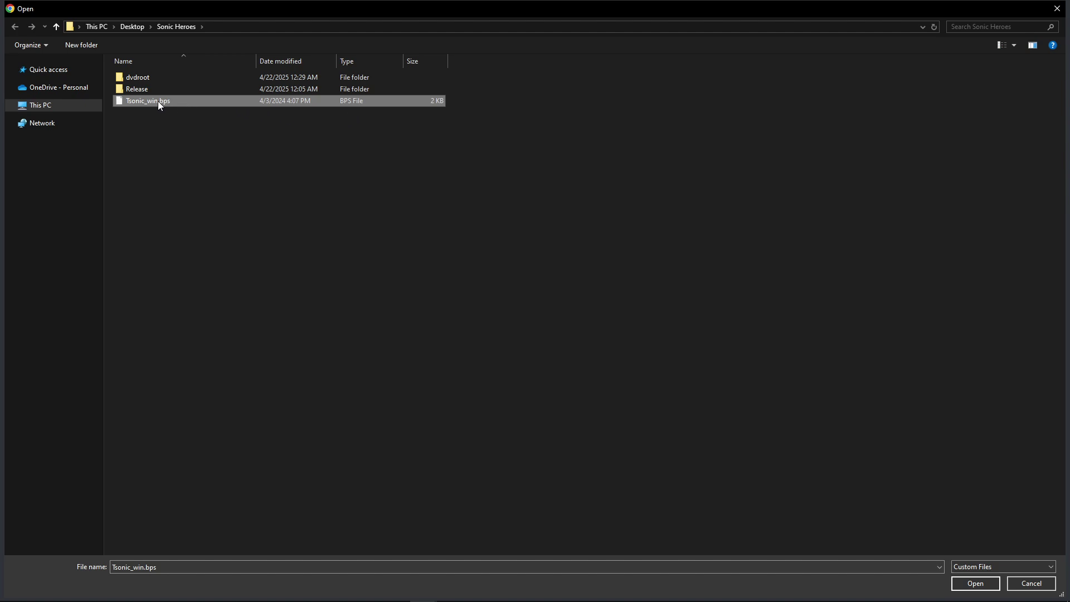
double_click(179, 101)
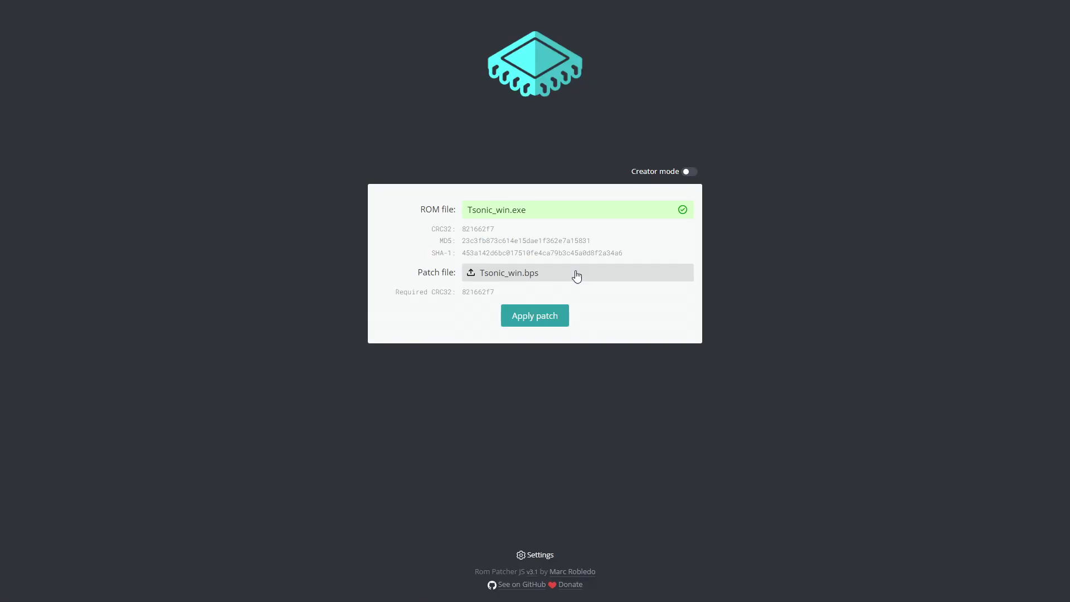
Apply the patch and save the output as the application Tsonic_win (patched) in the Sonic Heroes folder
click(544, 325)
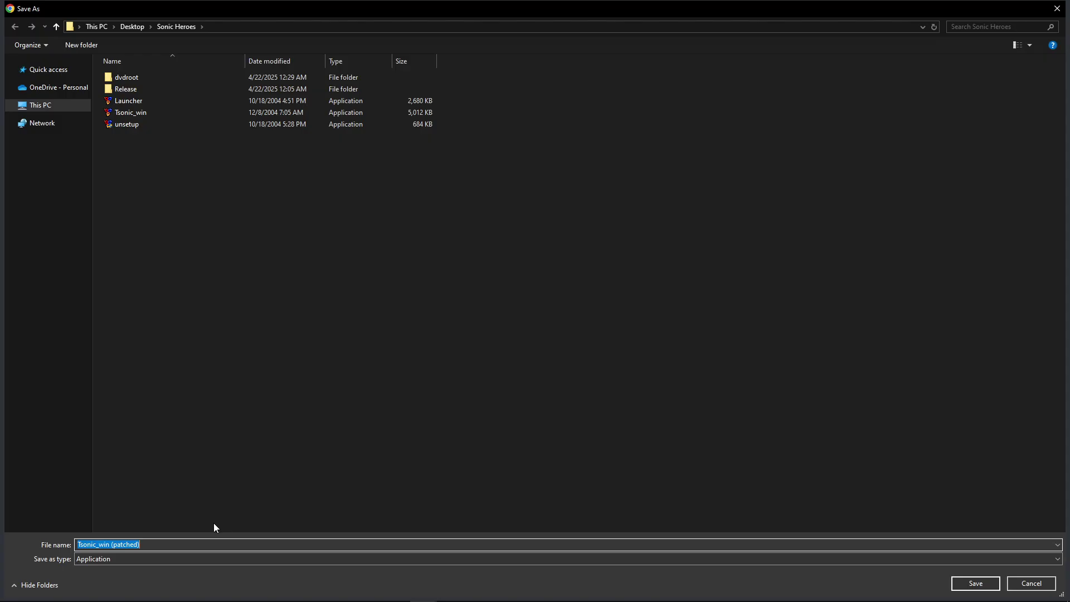
click(144, 545)
click(977, 585)
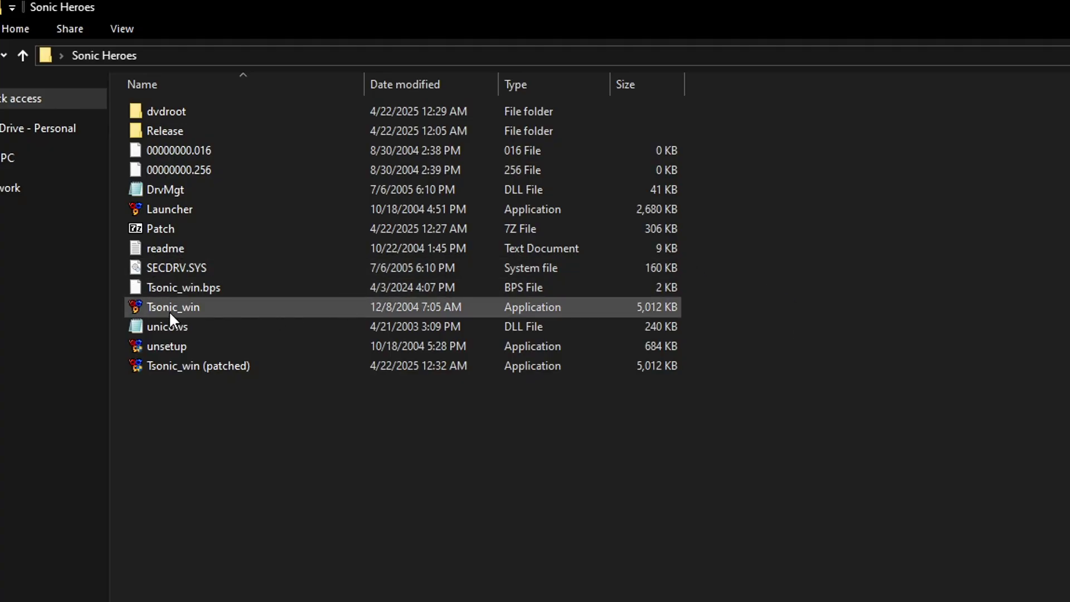
click(170, 310)
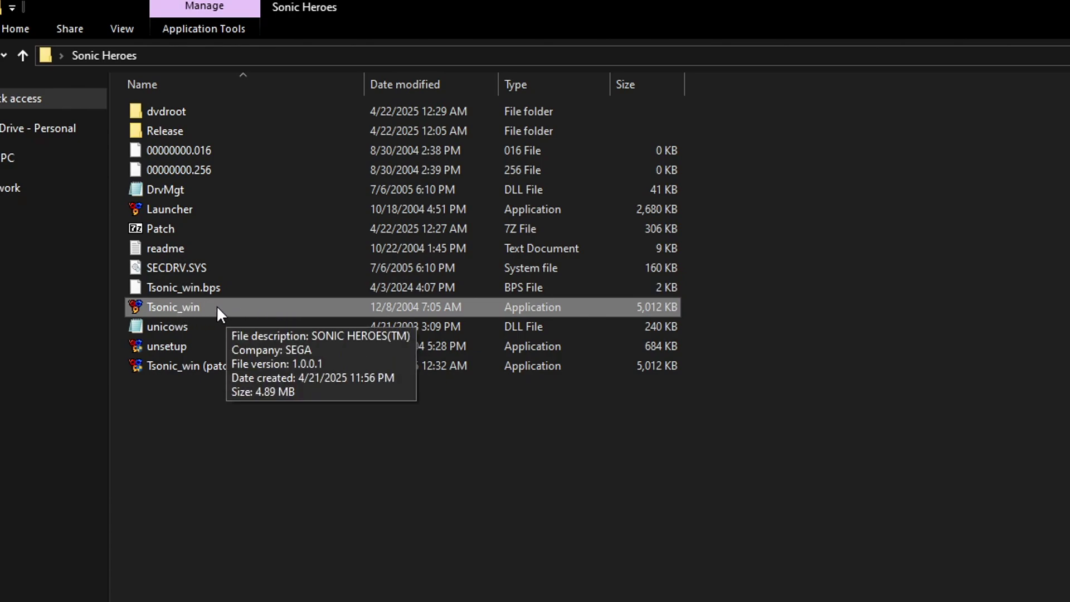
click(243, 381)
click(237, 368)
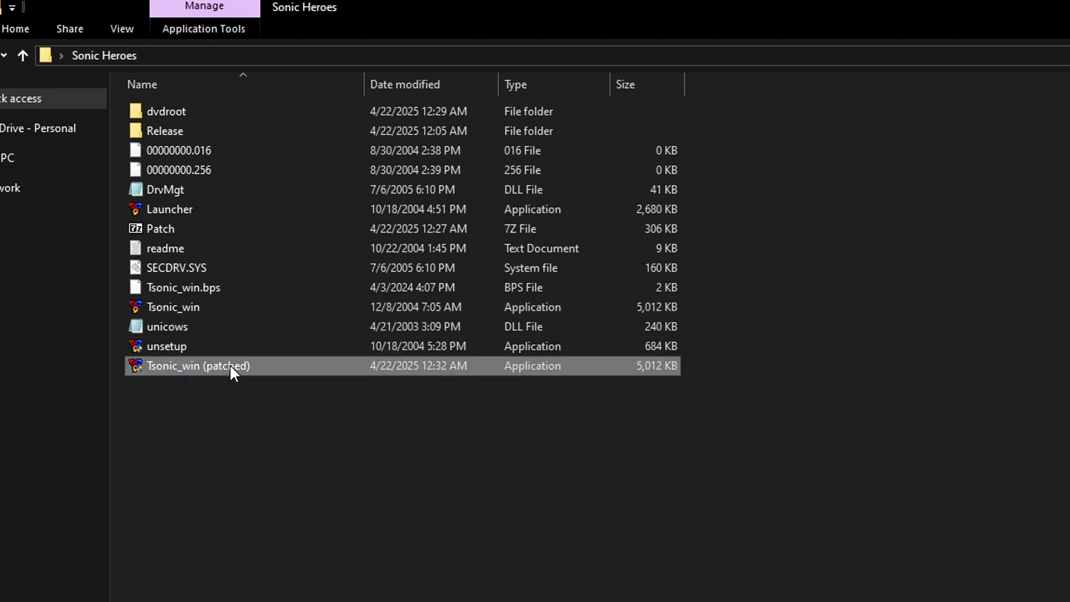
click(240, 384)
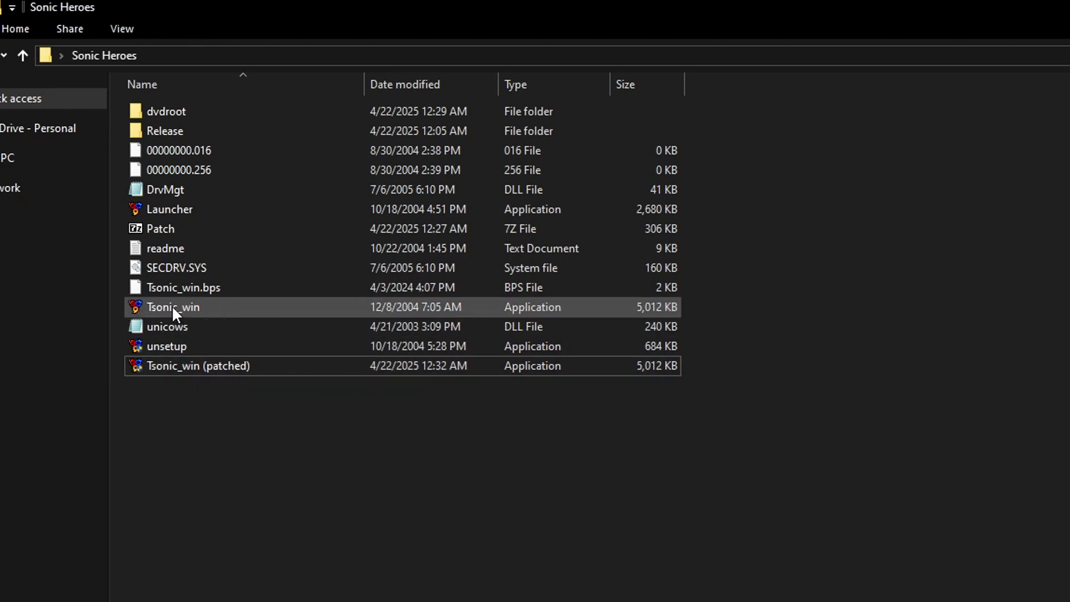
click(179, 312)
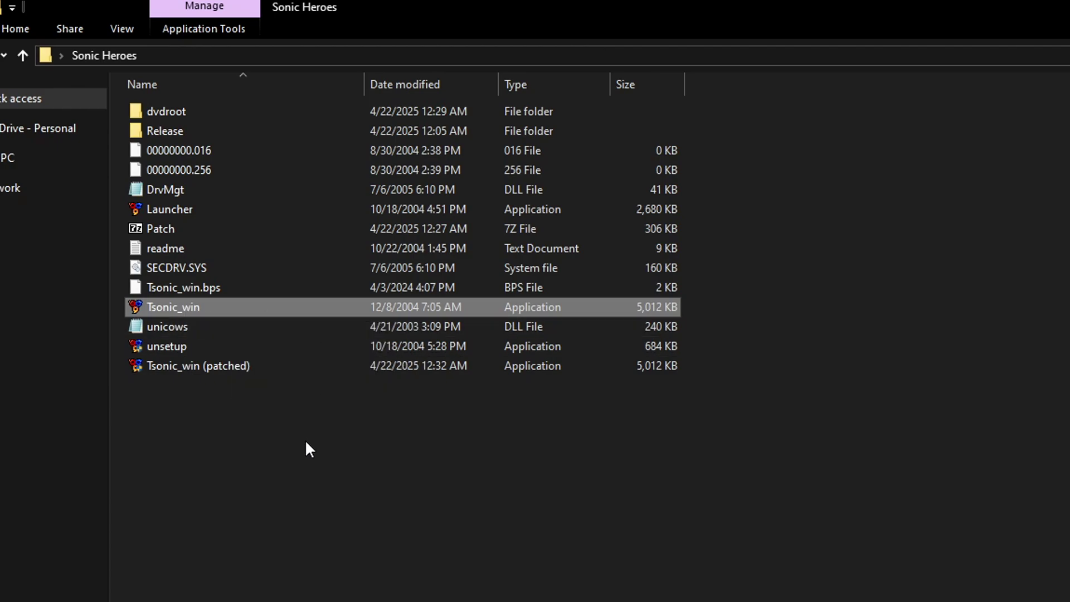
click(325, 455)
click(172, 309)
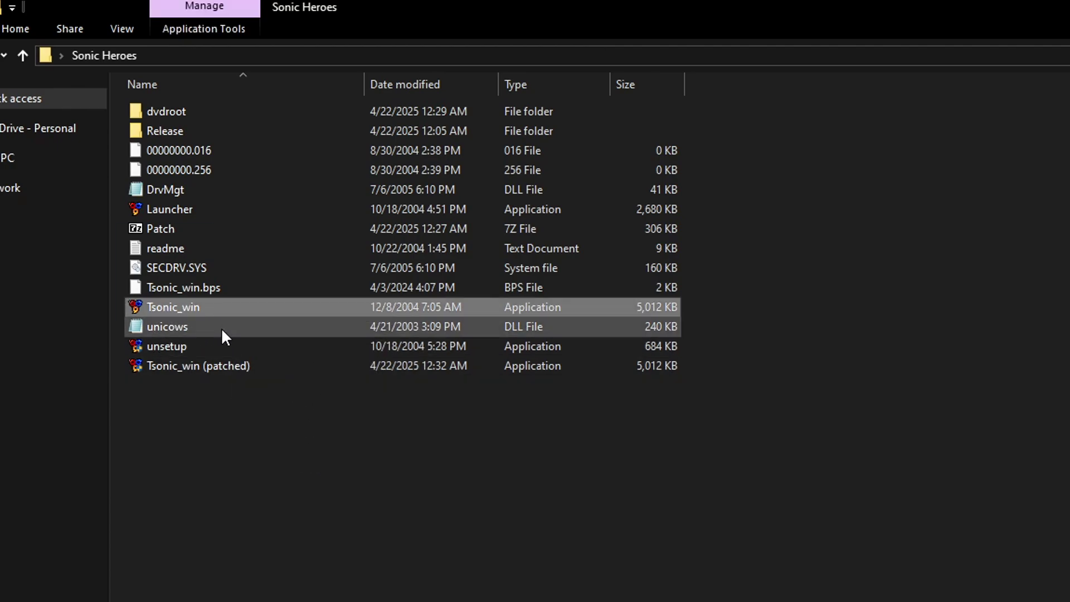
click(754, 366)
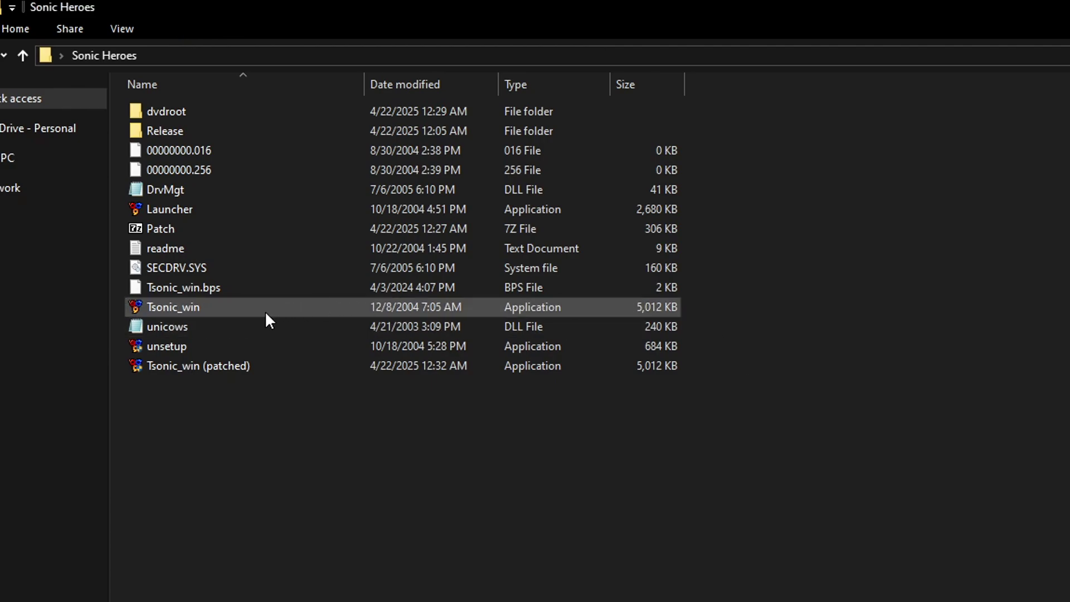
click(196, 308)
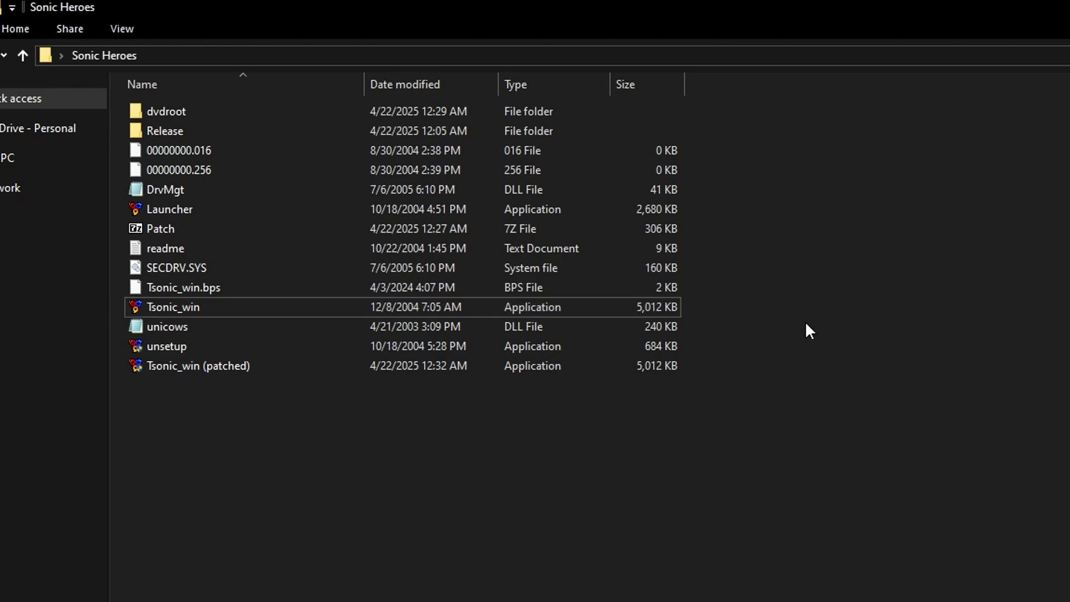
click(236, 310)
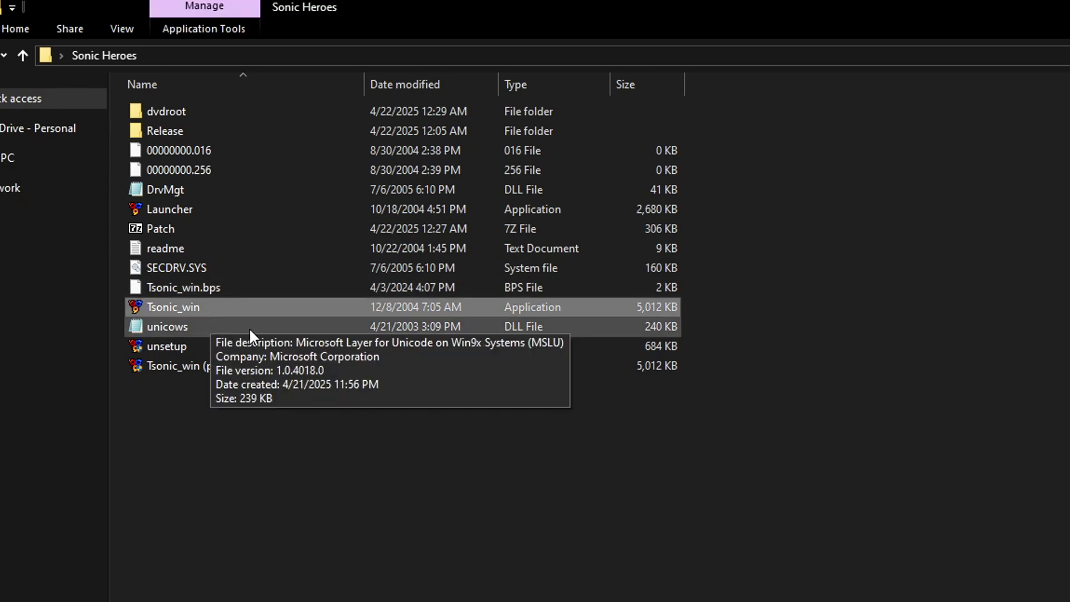
mouse_move(205, 315)
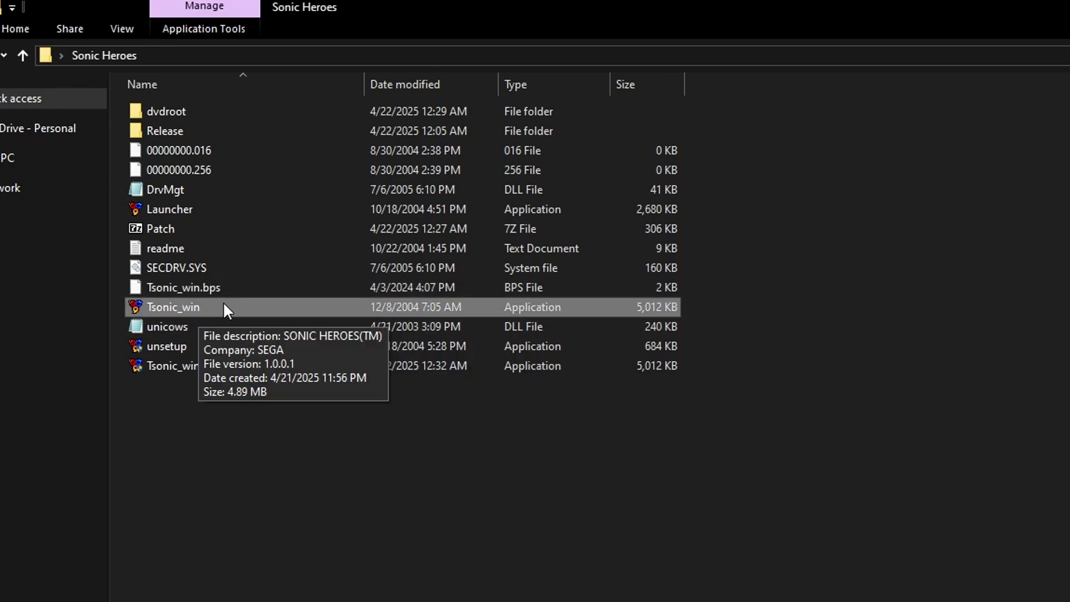
click(796, 348)
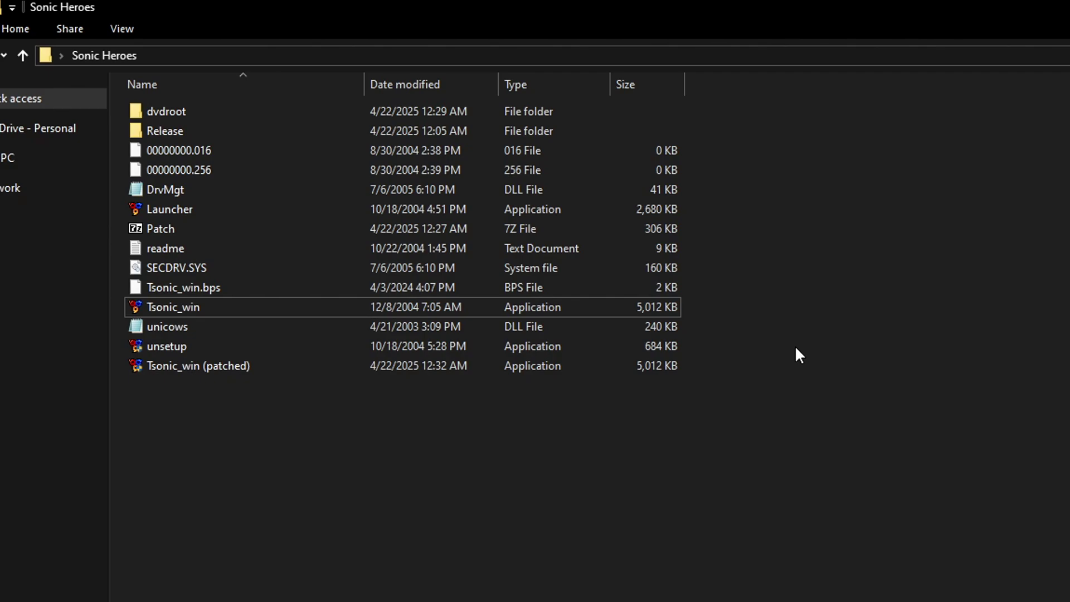
Delete the original Tsonic_win application from the Sonic Heroes folder and rename Tsonic_win (patched) to Tsonic_win
click(180, 307)
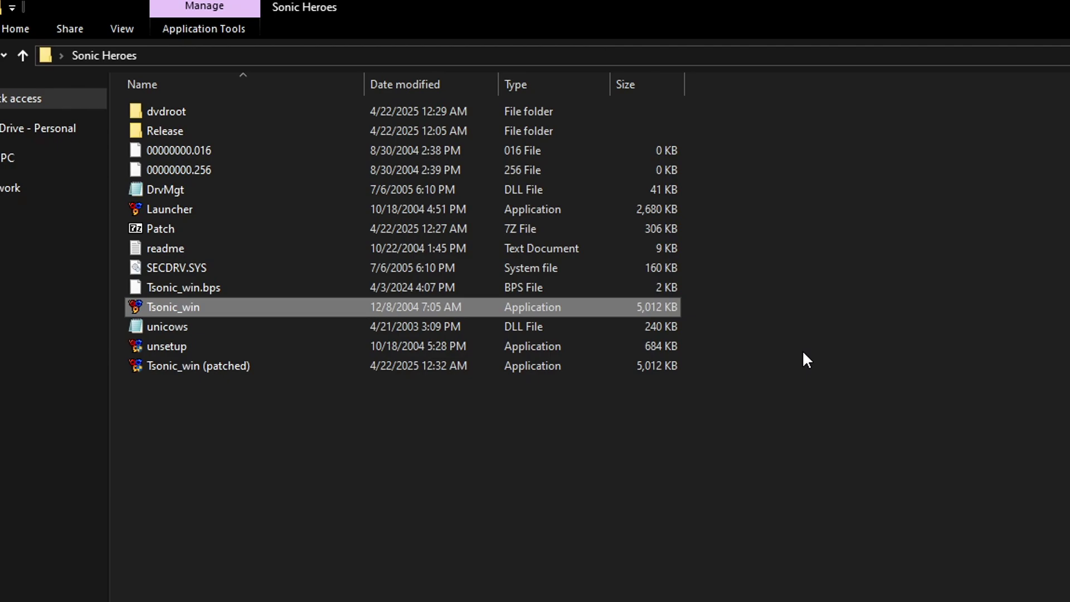
key(Delete)
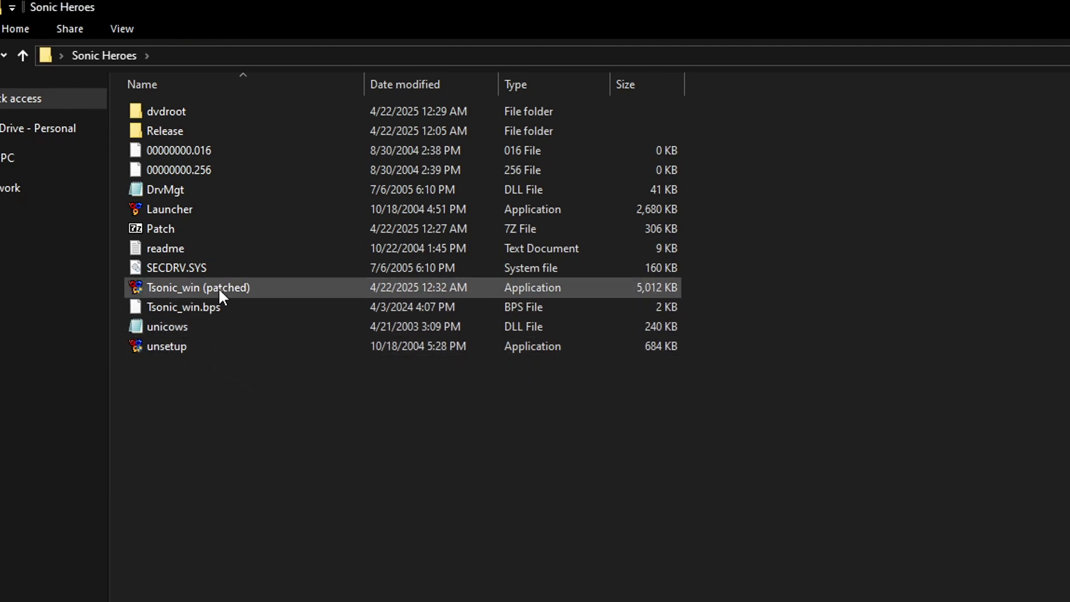
click(262, 291)
mouse_move(245, 289)
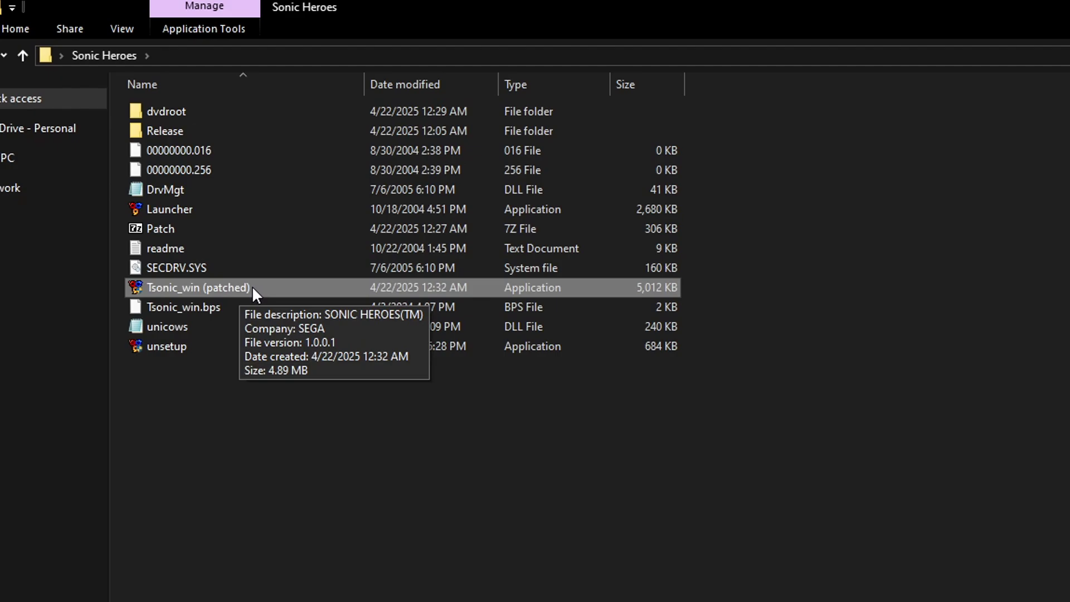
right_click(252, 288)
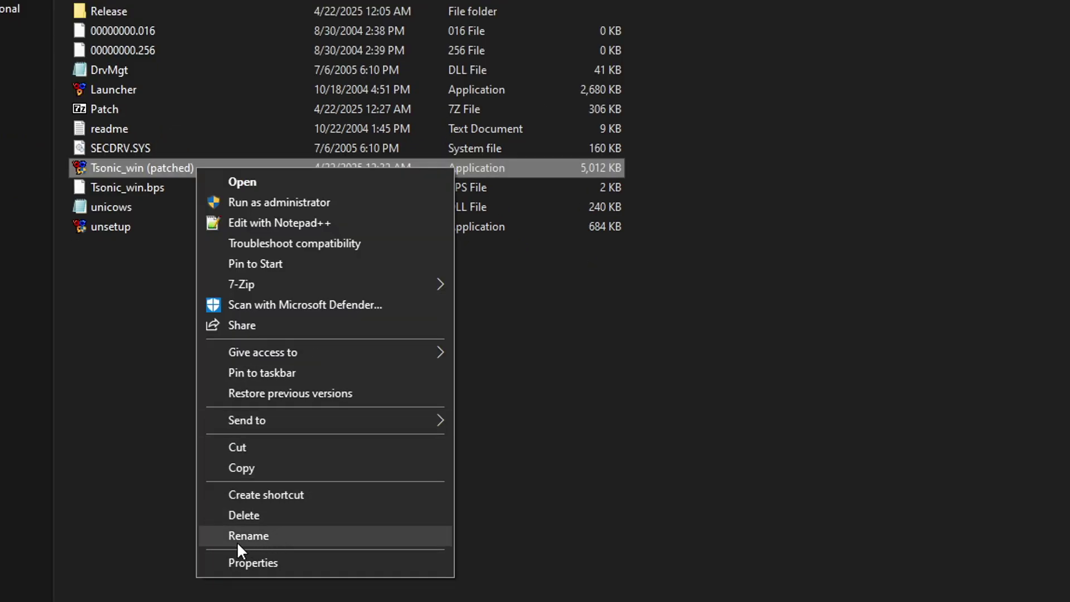
click(276, 541)
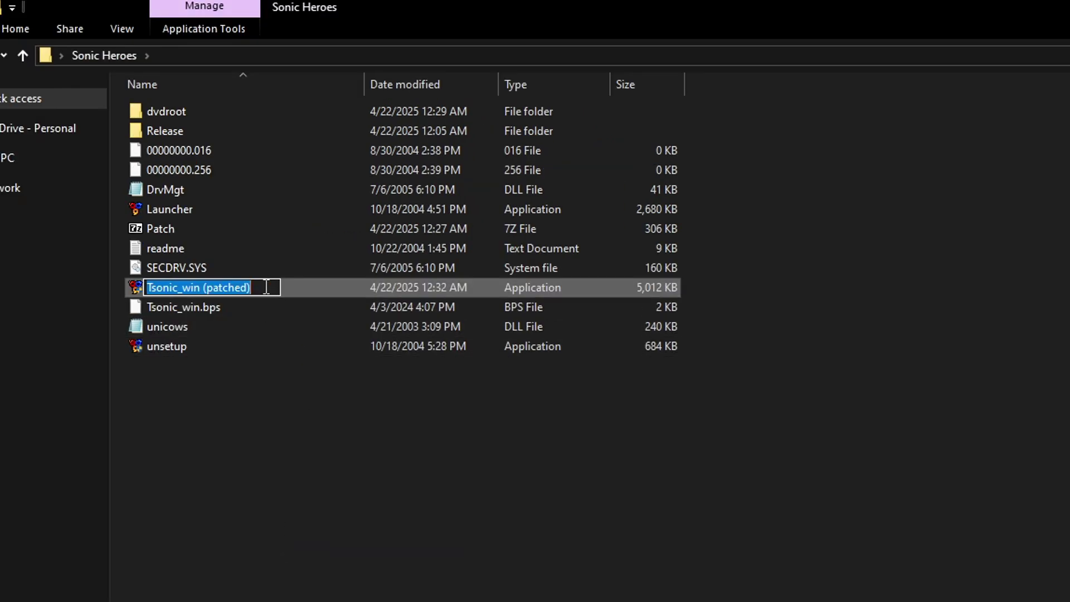
click(266, 287)
key(BackSpace)
key(BackSpace)
key(BackSpace)
key(BackSpace)
key(BackSpace)
key(BackSpace)
key(BackSpace)
key(BackSpace)
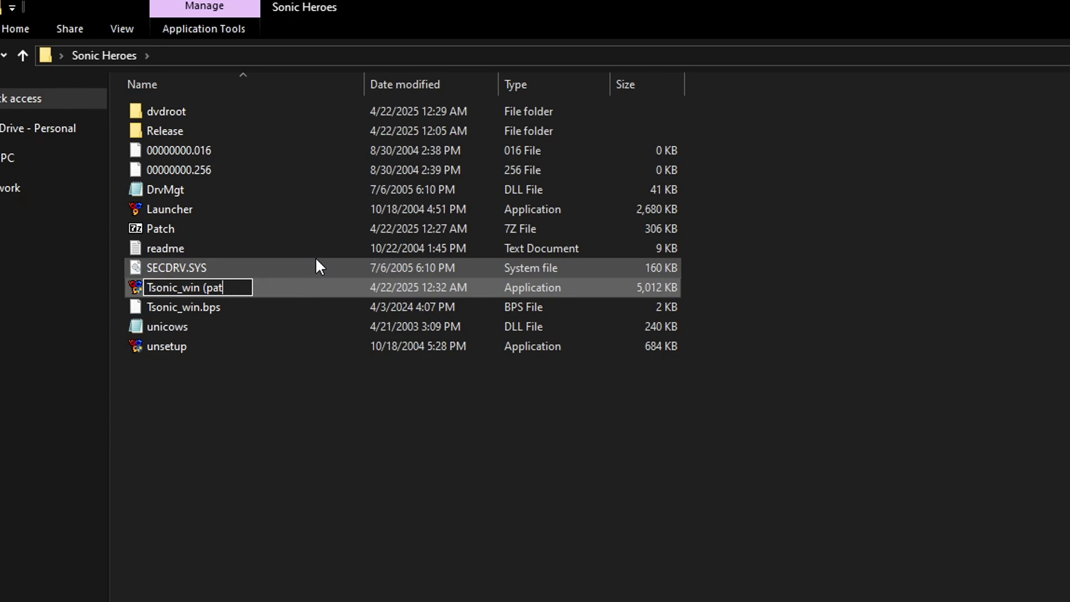
key(BackSpace)
key(BackSpace)
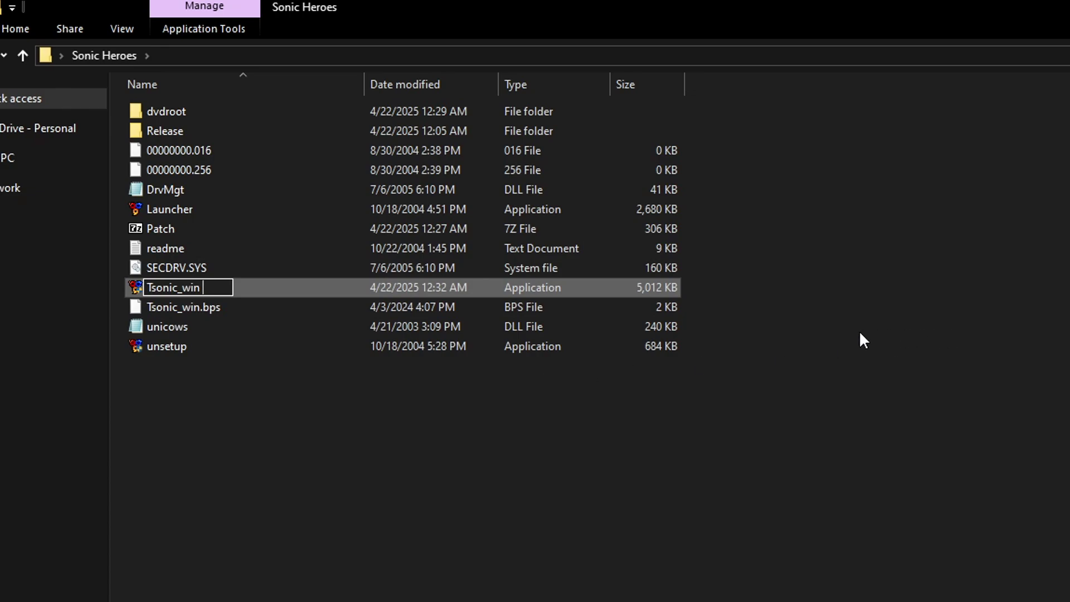
click(851, 363)
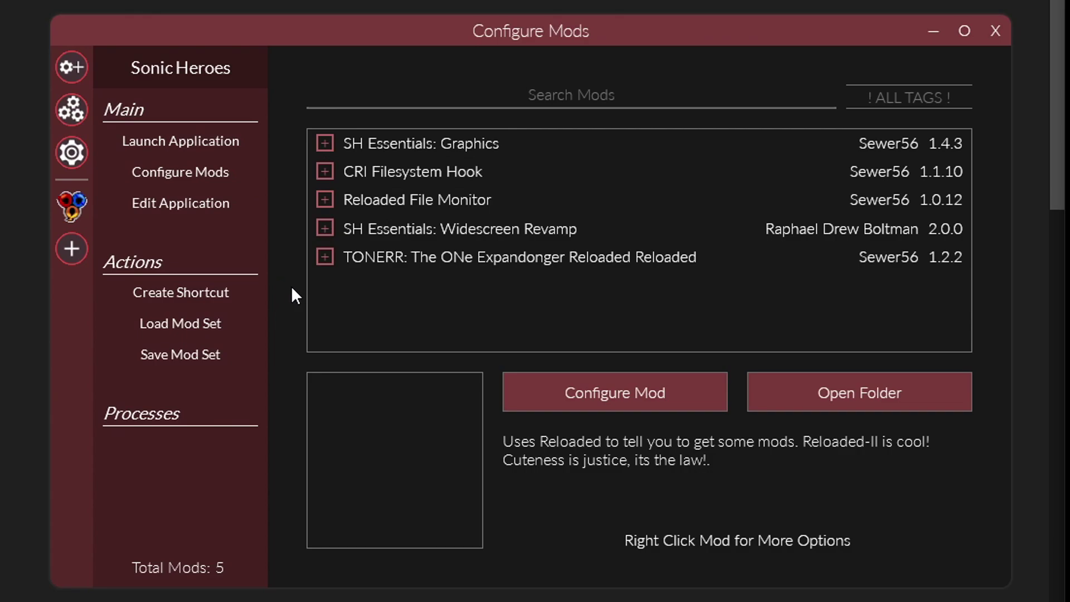
Switch to Reloaded-II and create a desktop shortcut for Sonic Heroes
click(162, 293)
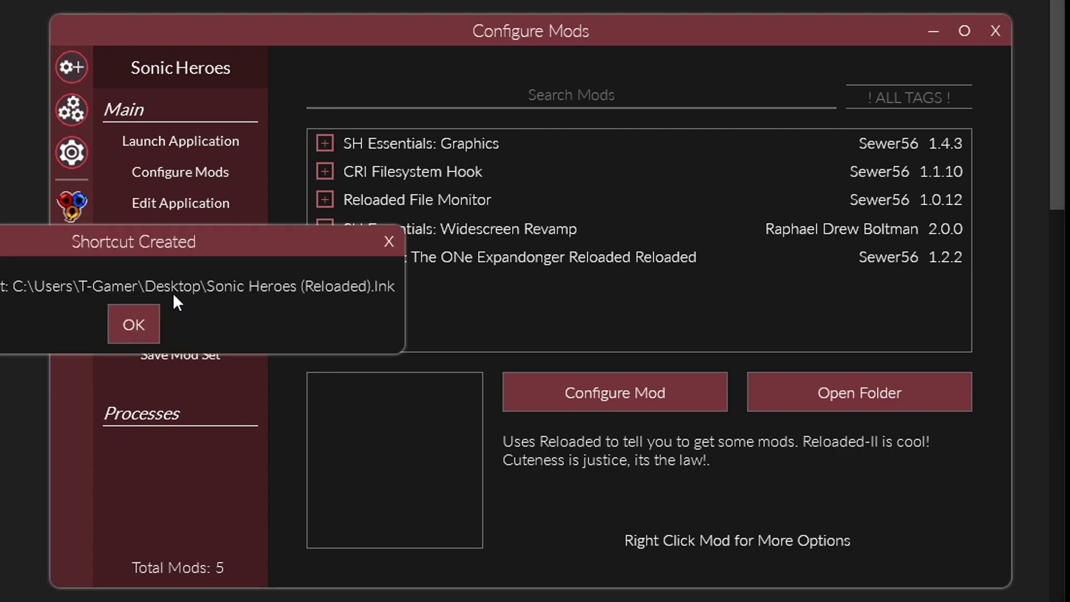
click(134, 326)
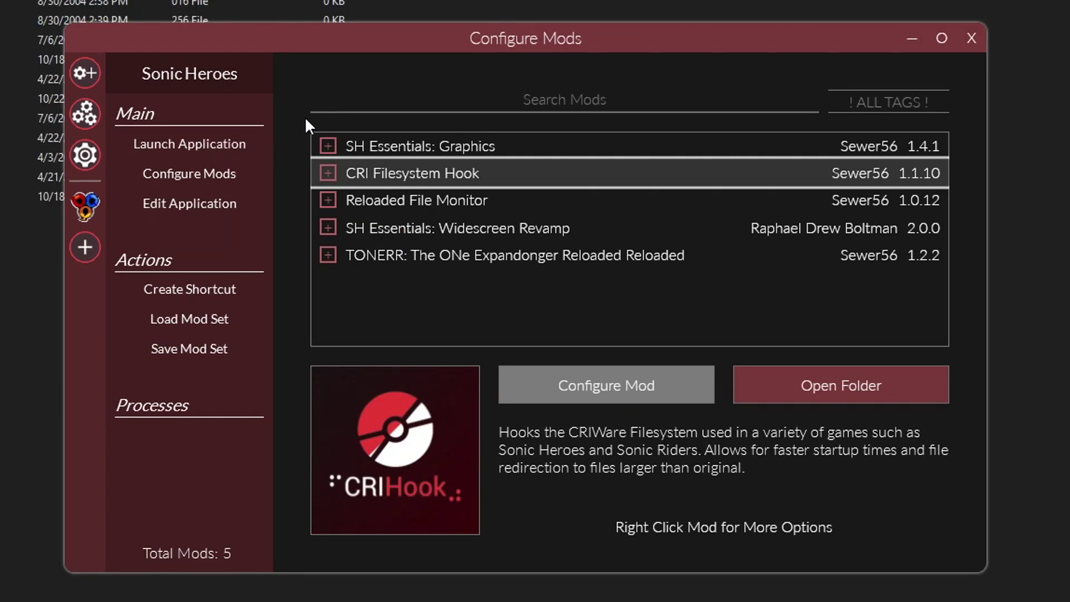
click(585, 321)
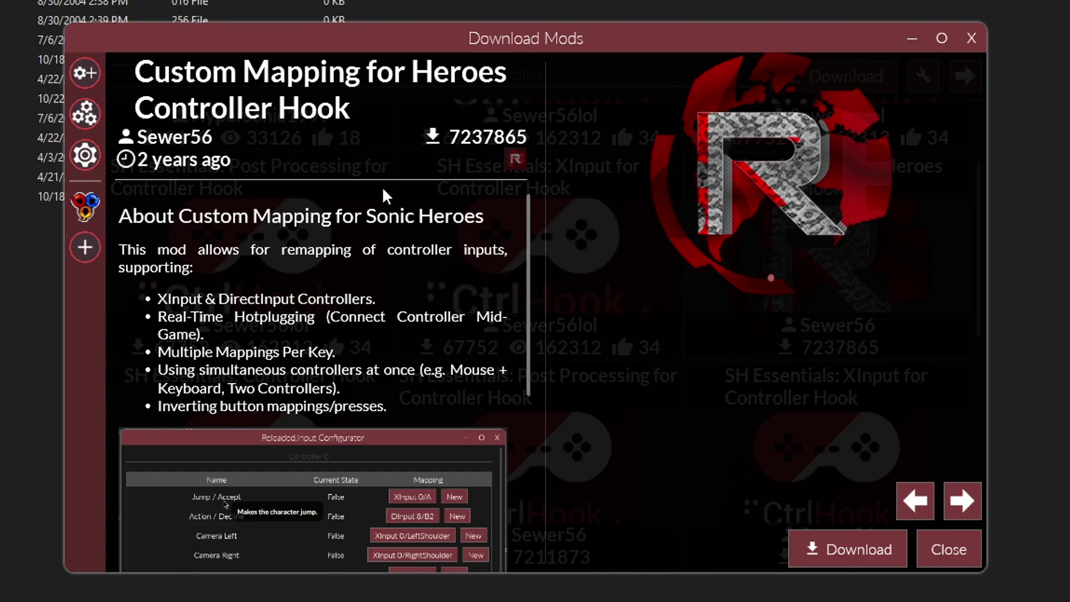
Review the description and mapping preview of the Custom Mapping for Heroes Controller Hook mod
scroll(382, 191, down, 5)
scroll(385, 324, down, 2)
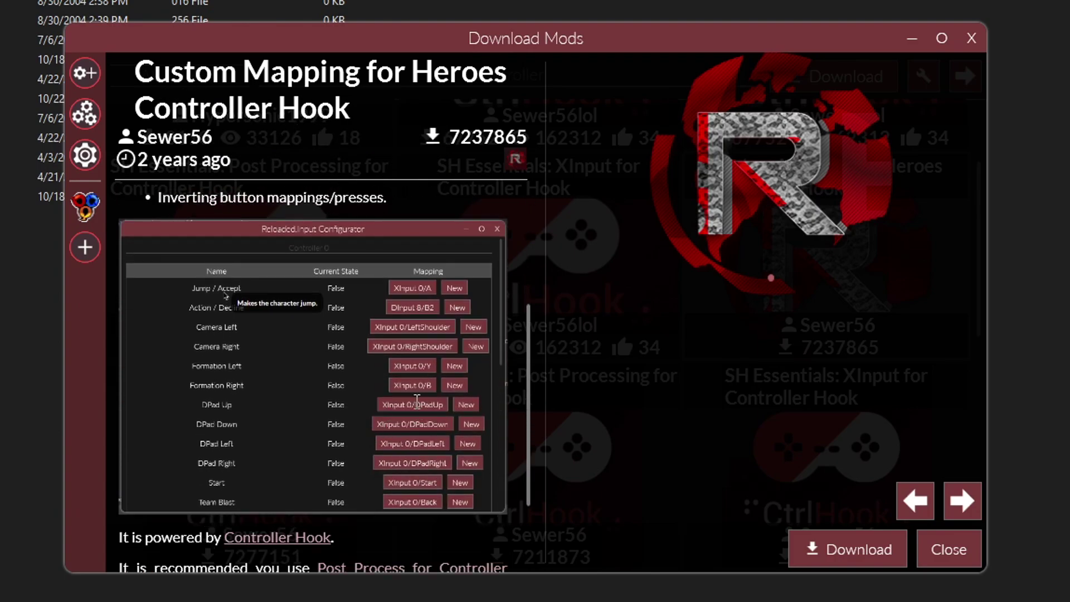
scroll(469, 263, up, 7)
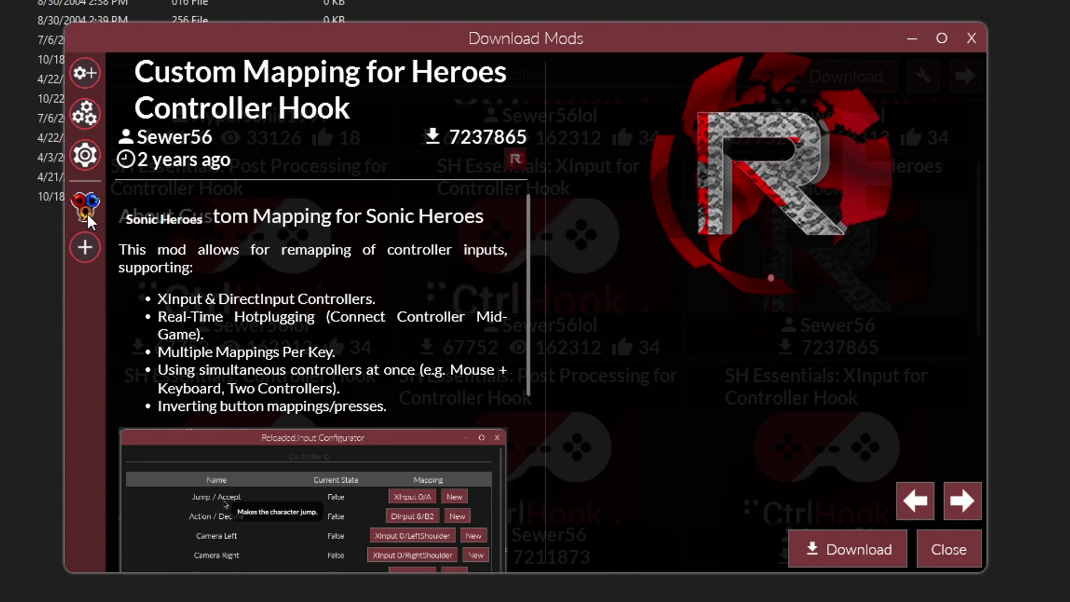
Return to the Sonic Heroes entry in Reloaded-II and launch the game
click(74, 207)
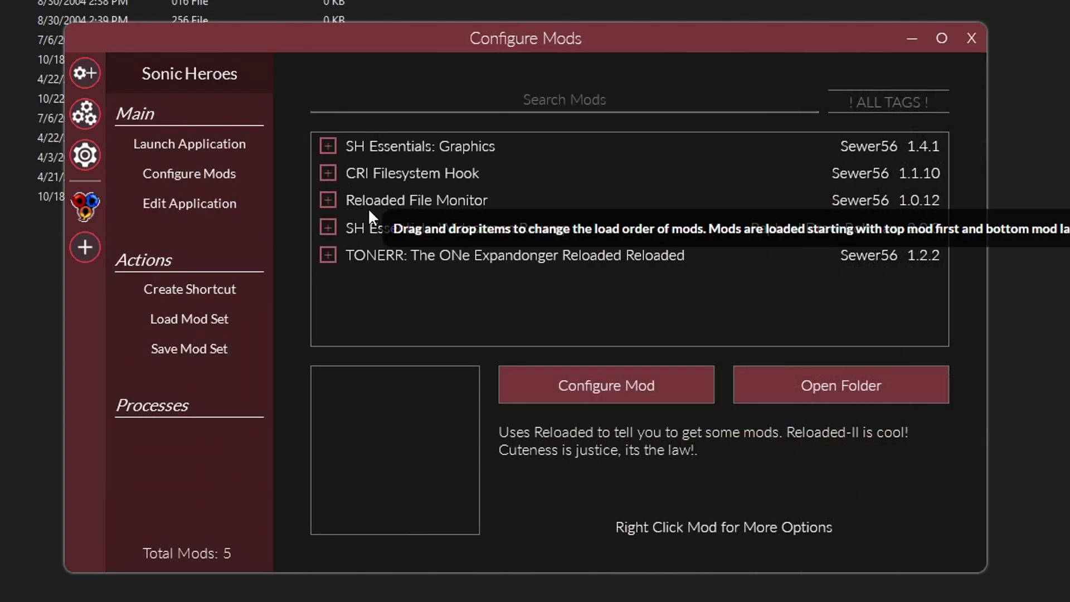
click(215, 143)
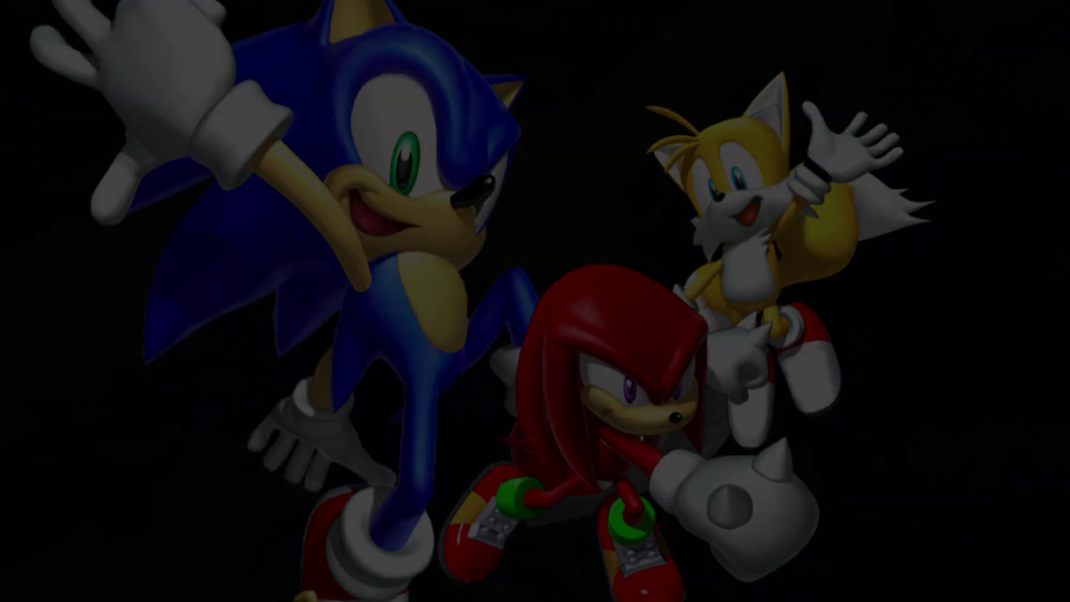